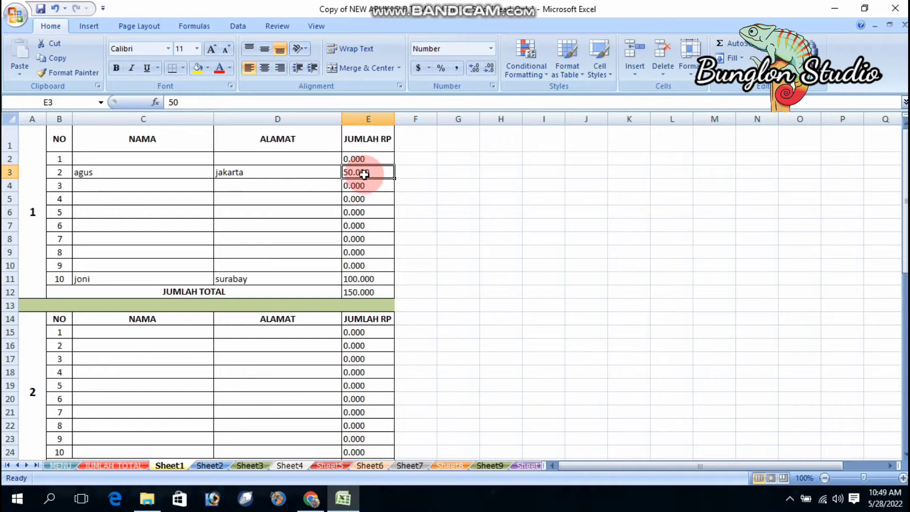
Step: Examine entry 2 in Sheet1's first table and select its row from NO through JUMLAH RP (B3:E3)
{"action": "left_click", "coordinate": [358, 186]}
{"action": "left_click", "coordinate": [353, 173]}
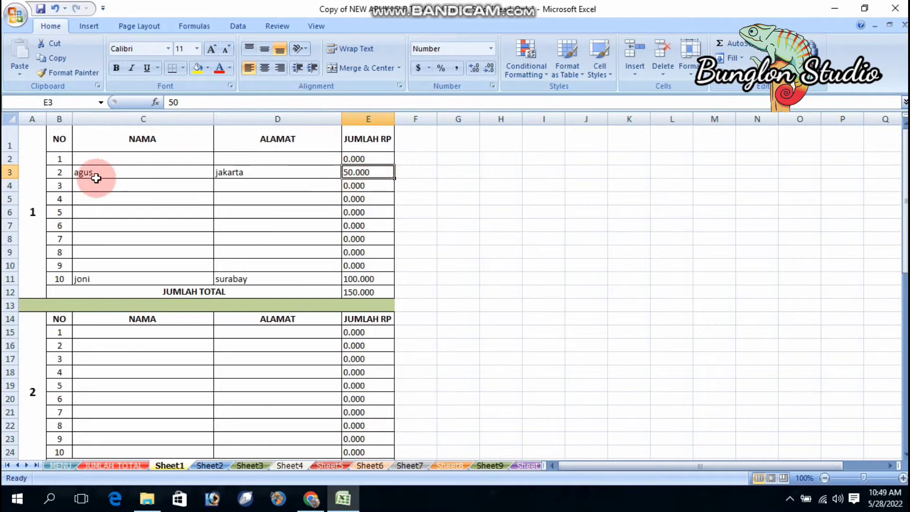
{"action": "left_click", "coordinate": [67, 173]}
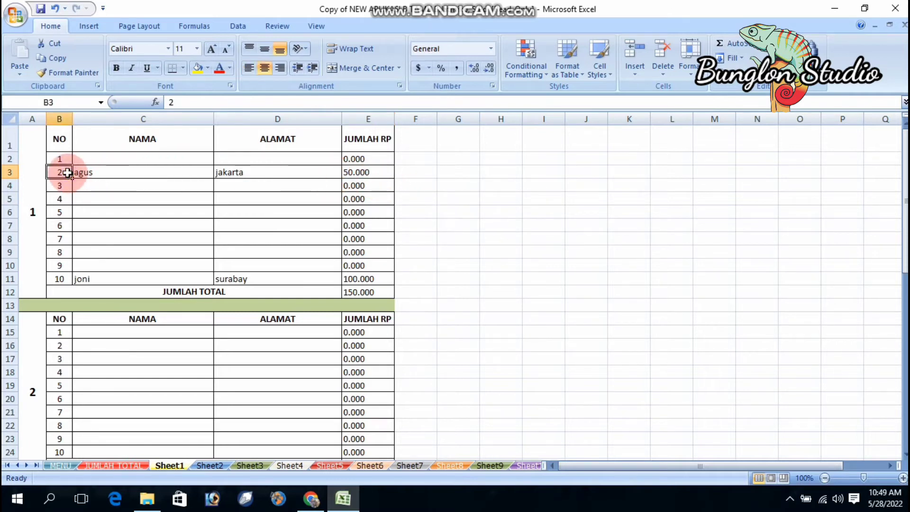
{"action": "key", "text": "shift+Right"}
{"action": "key", "text": "shift+Right"}
{"action": "key", "text": "shift+Right"}
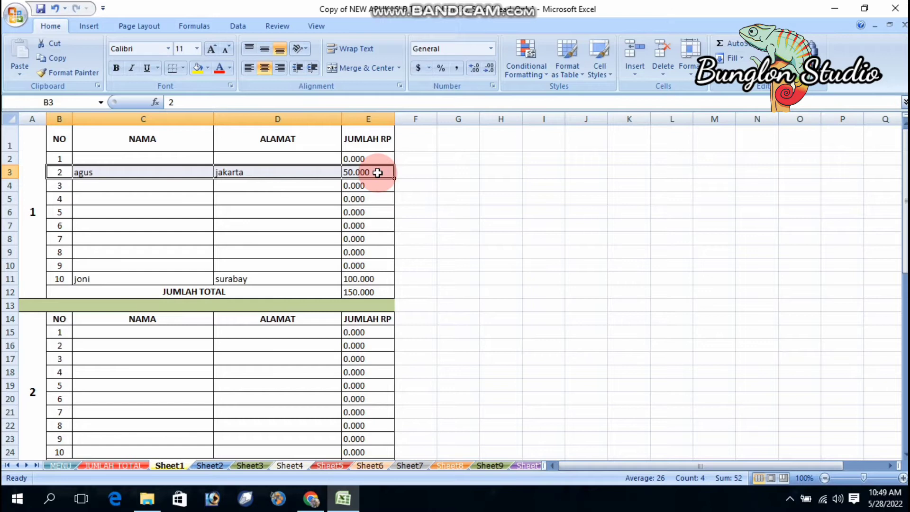
Step: Enter 50 as the JUMLAH RP amount of entry 2 in the first table
{"action": "left_click", "coordinate": [351, 173]}
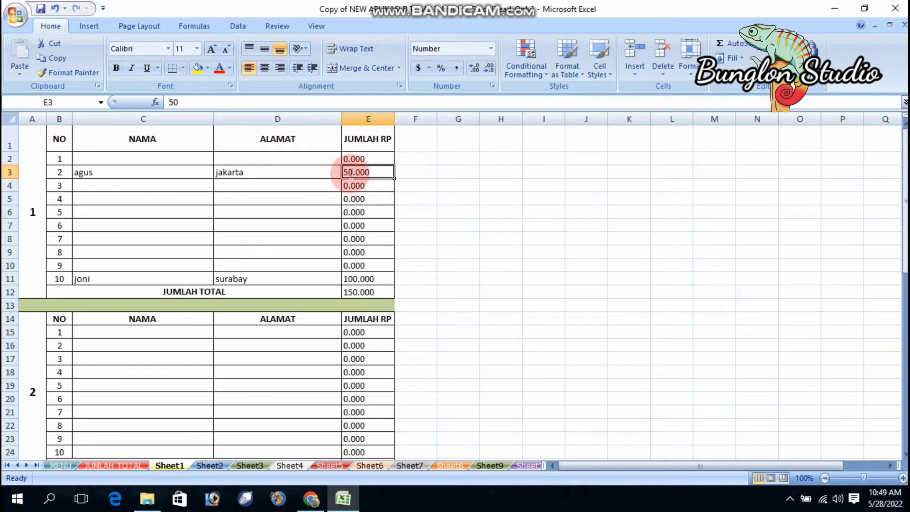
{"action": "type", "text": "50"}
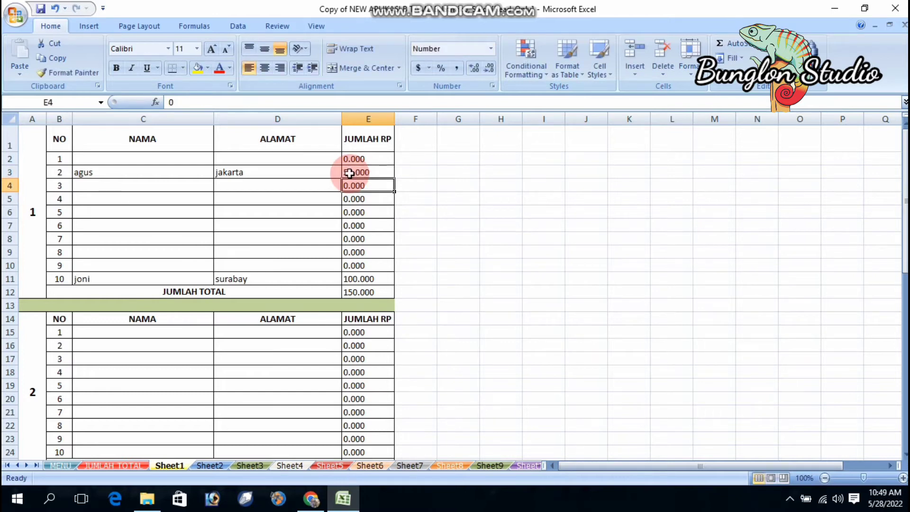
{"action": "left_click", "coordinate": [372, 184]}
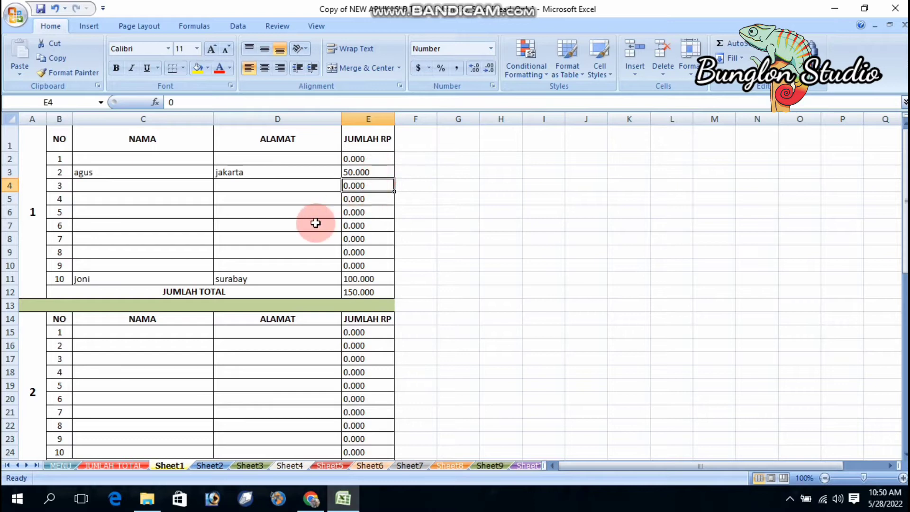
{"action": "left_click", "coordinate": [111, 279]}
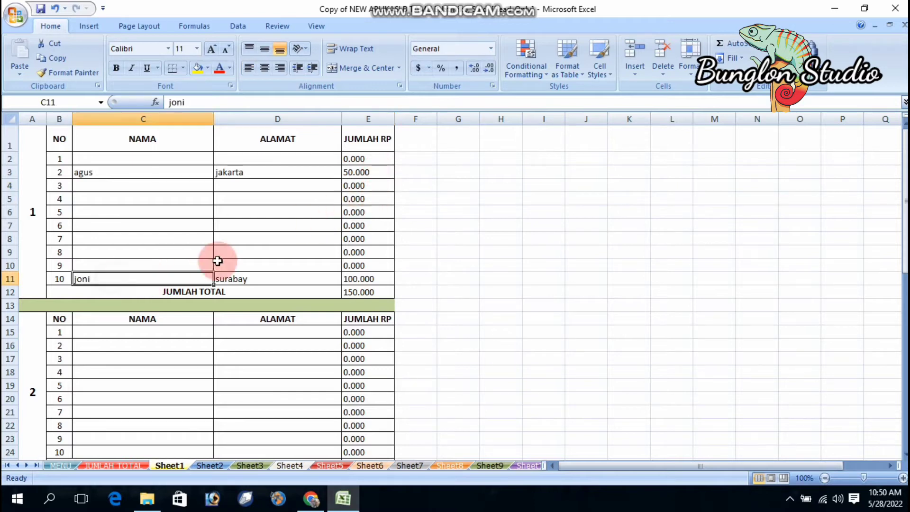
{"action": "left_click", "coordinate": [277, 280]}
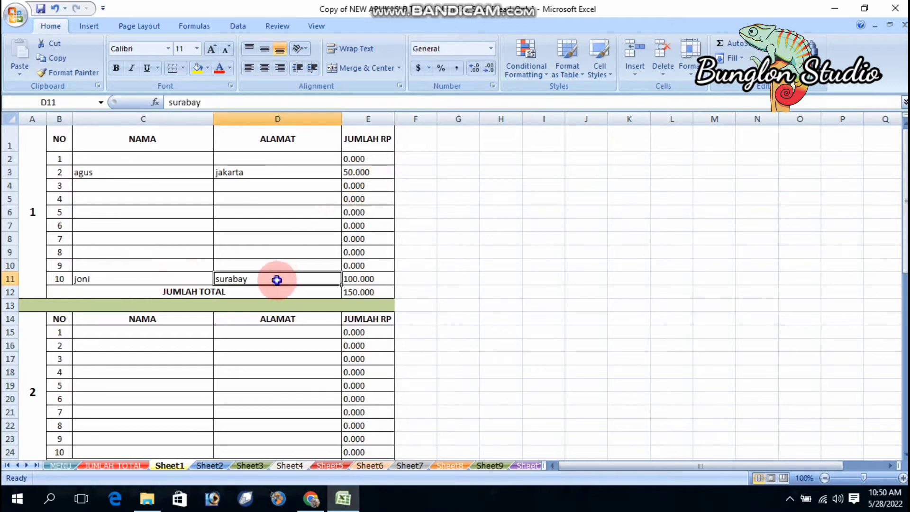
{"action": "left_click", "coordinate": [356, 280]}
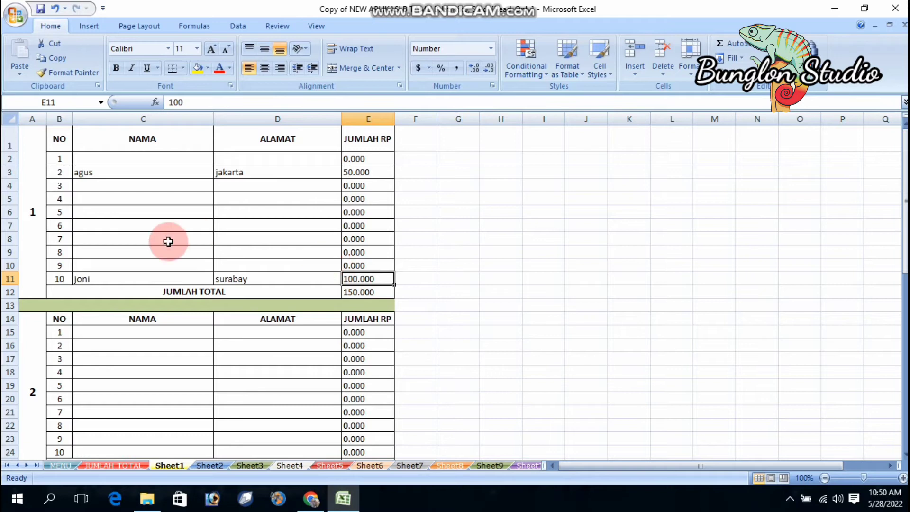
Step: Fill in entry 6 of the first table with the person's name, the address tegal and the amount 150
{"action": "left_click", "coordinate": [92, 227]}
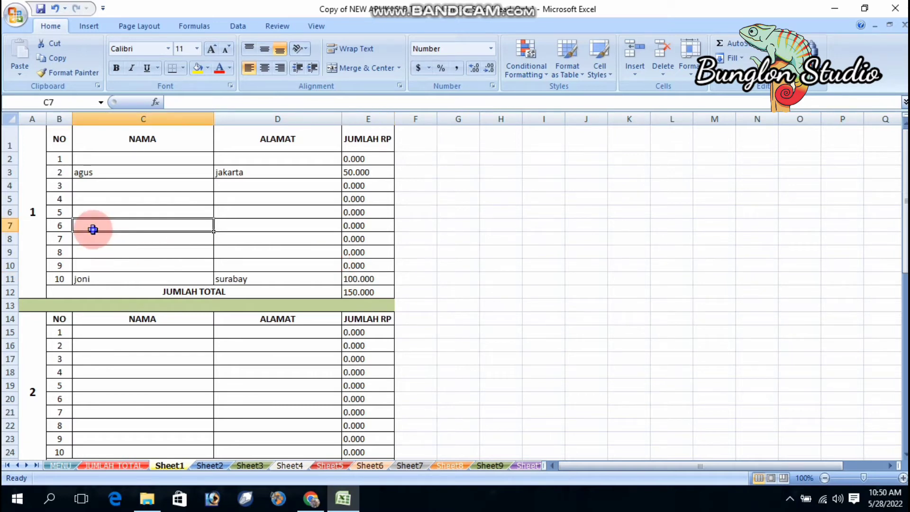
{"action": "type", "text": "dina"}
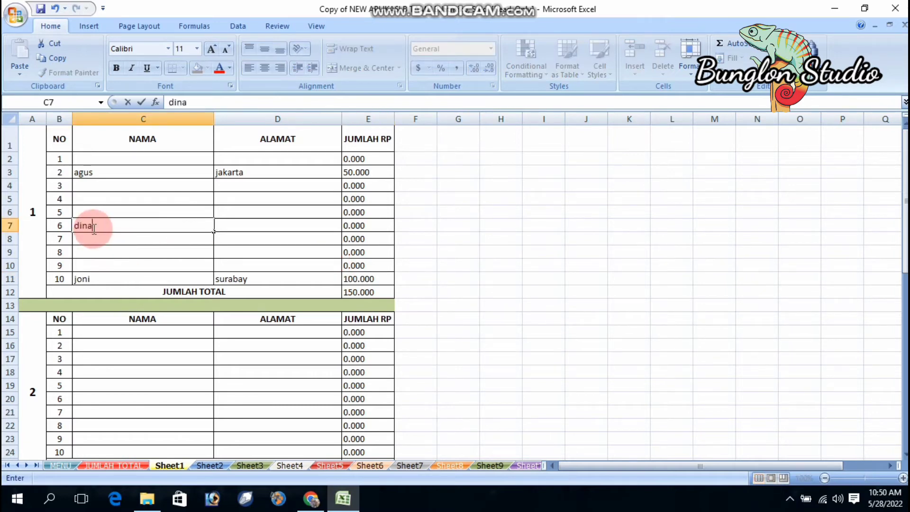
{"action": "key", "text": "Tab"}
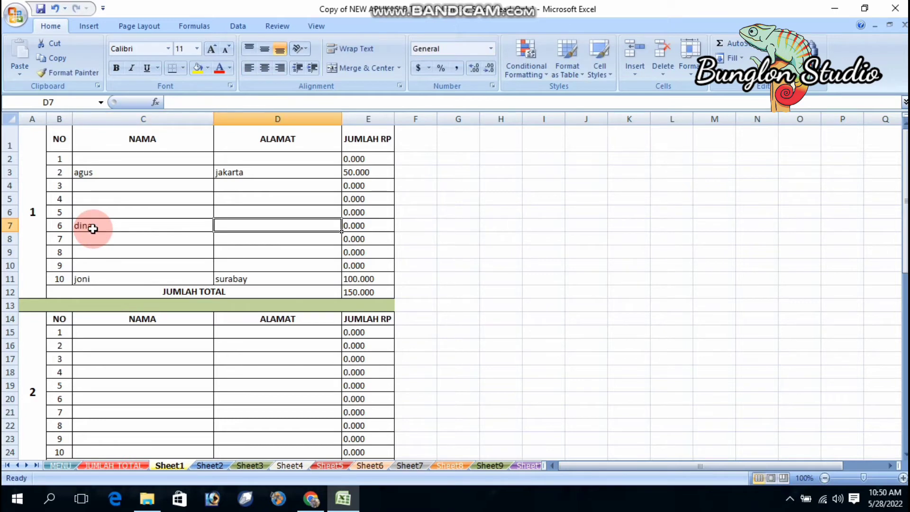
{"action": "type", "text": "tegal"}
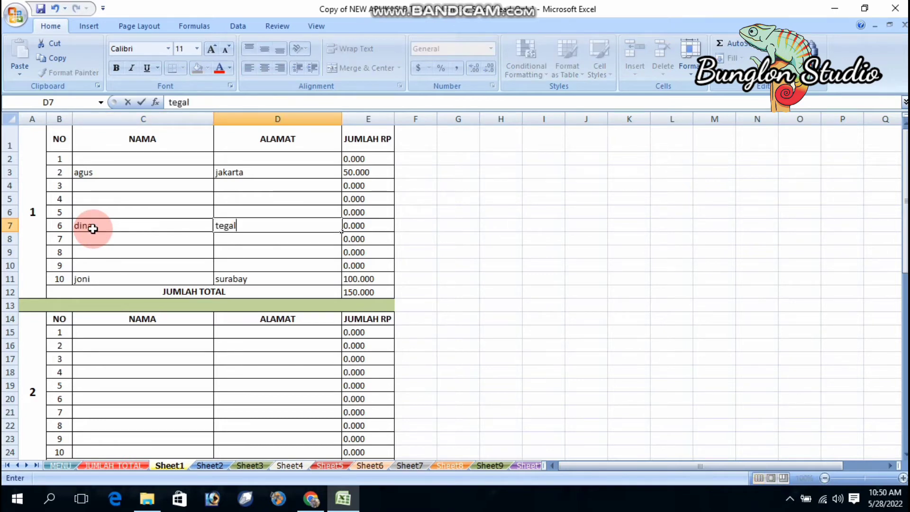
{"action": "key", "text": "Tab"}
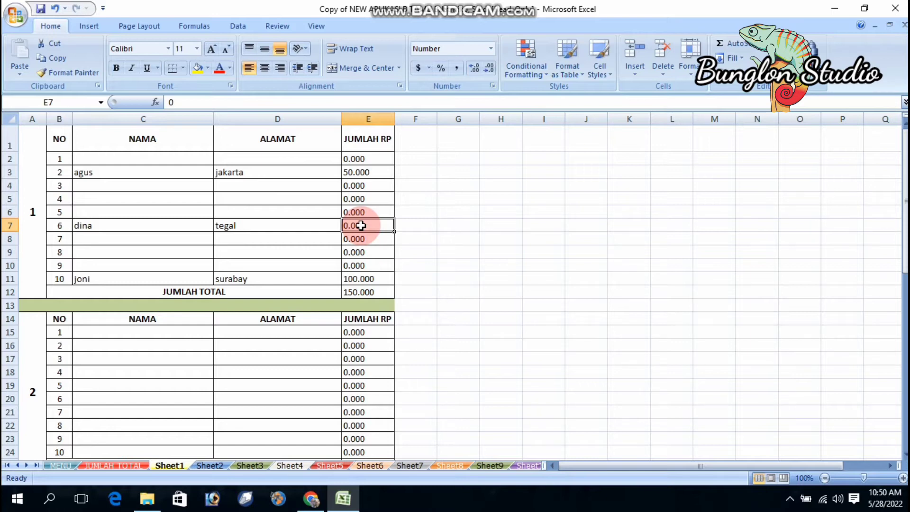
{"action": "type", "text": "150"}
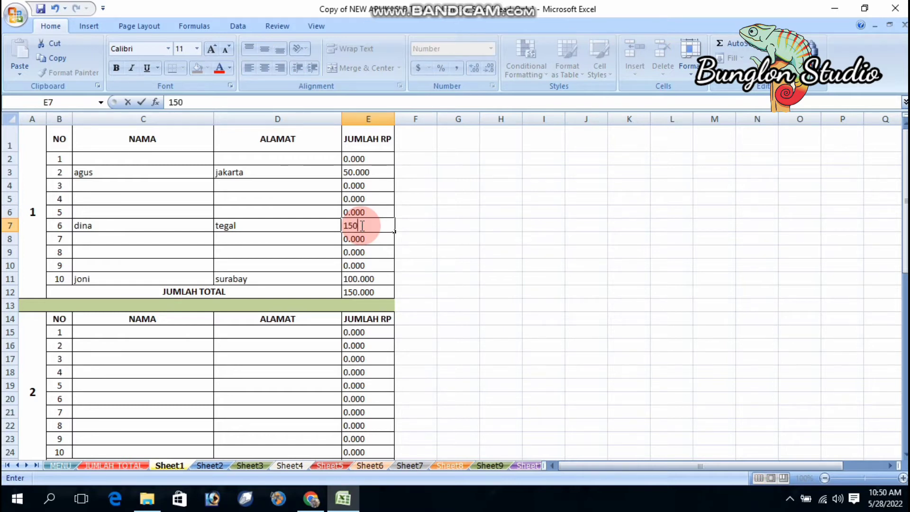
{"action": "key", "text": "Return"}
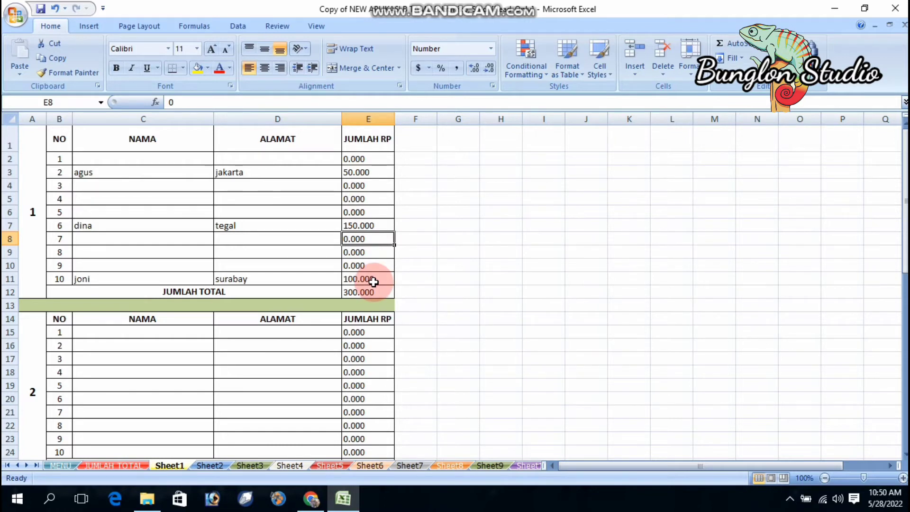
Step: Inspect the first table's JUMLAH TOTAL cell and the JUMLAH PER SHEET cell at the end of Sheet1
{"action": "left_click", "coordinate": [371, 173]}
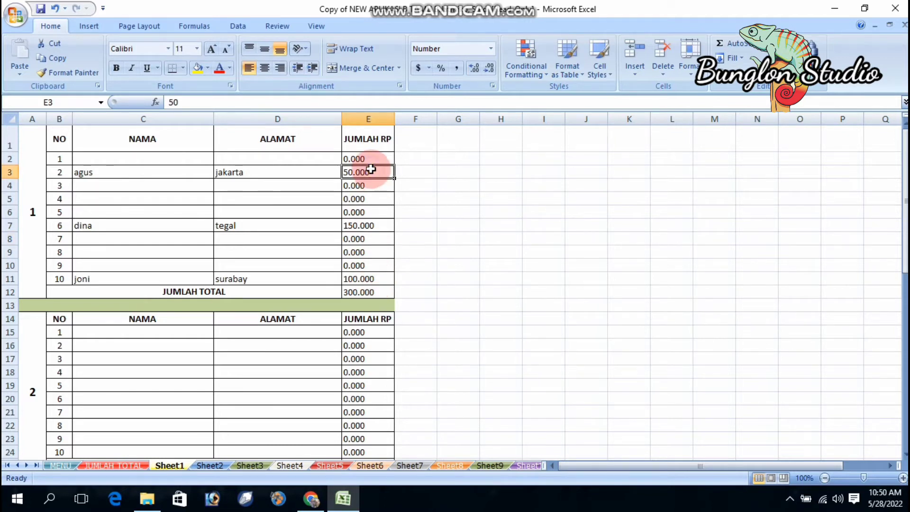
{"action": "left_click", "coordinate": [377, 291]}
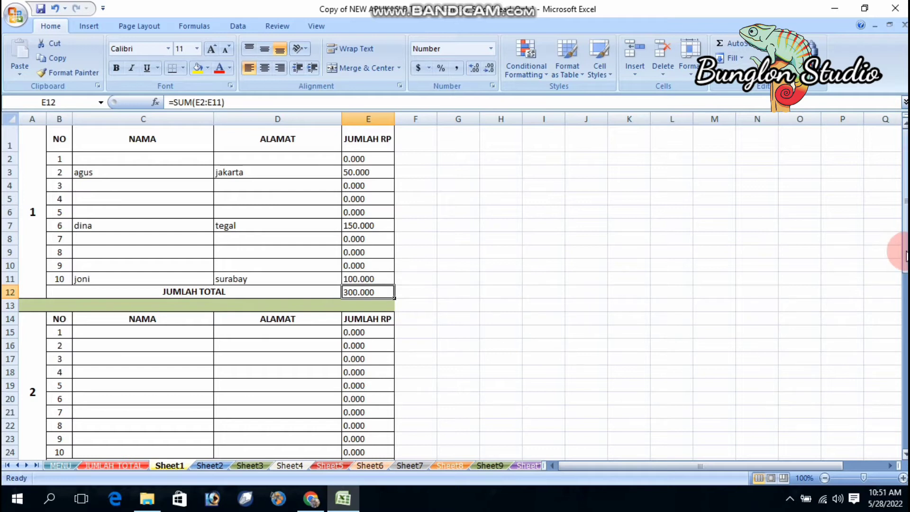
{"action": "left_click_drag", "start_coordinate": [905, 251], "coordinate": [906, 403]}
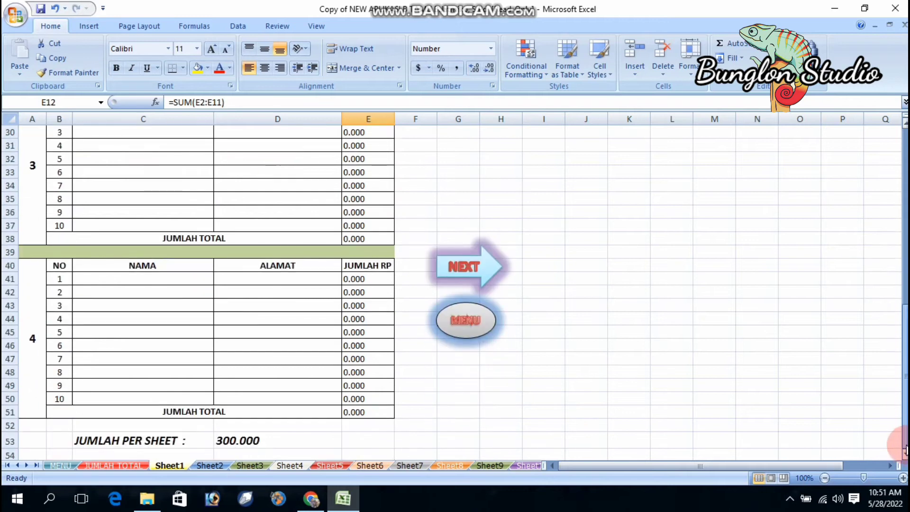
{"action": "left_click", "coordinate": [250, 441]}
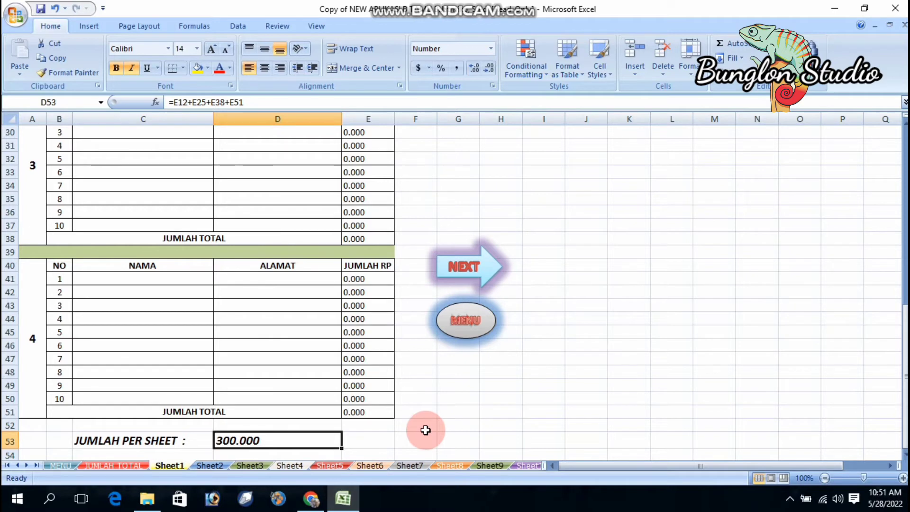
Step: Open the JUMLAH TOTAL sheet through the MENU sheet's JMLH TOTAL RP link and view the overall total
{"action": "left_click", "coordinate": [61, 466]}
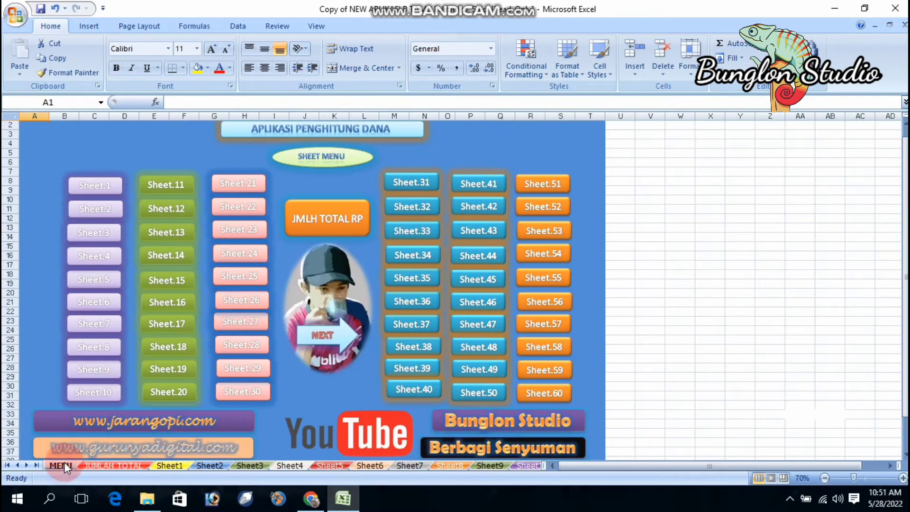
{"action": "left_click", "coordinate": [322, 225]}
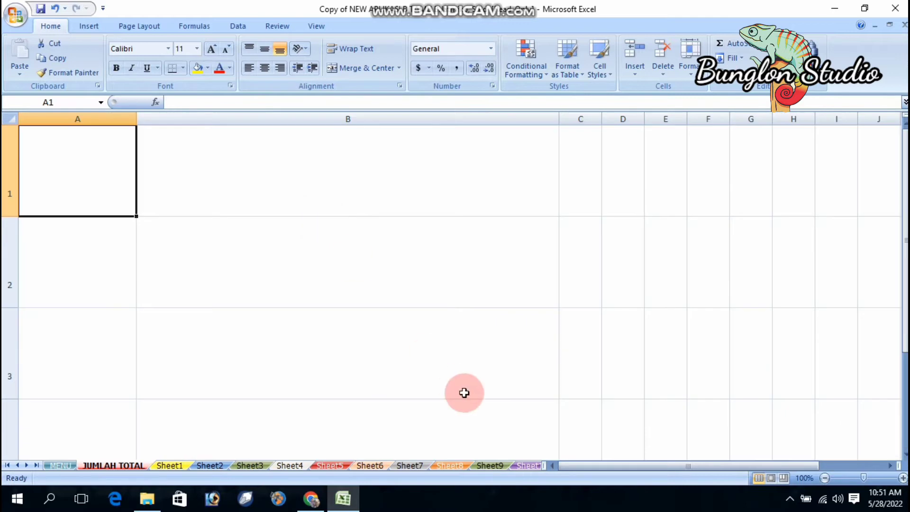
{"action": "left_click", "coordinate": [626, 465]}
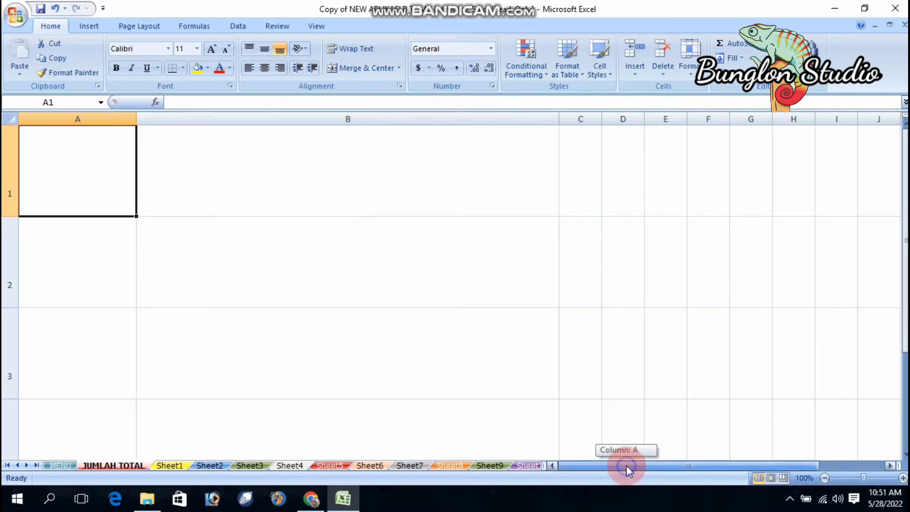
{"action": "left_click_drag", "start_coordinate": [905, 320], "coordinate": [905, 375]}
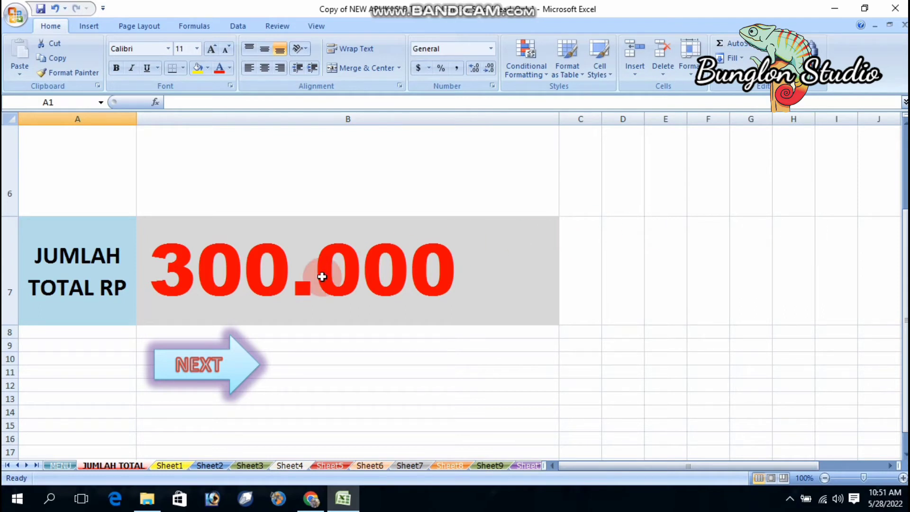
Step: Revisit the MENU and JUMLAH TOTAL sheets, and compare the overall total with Sheet1's JUMLAH PER SHEET
{"action": "left_click", "coordinate": [61, 466]}
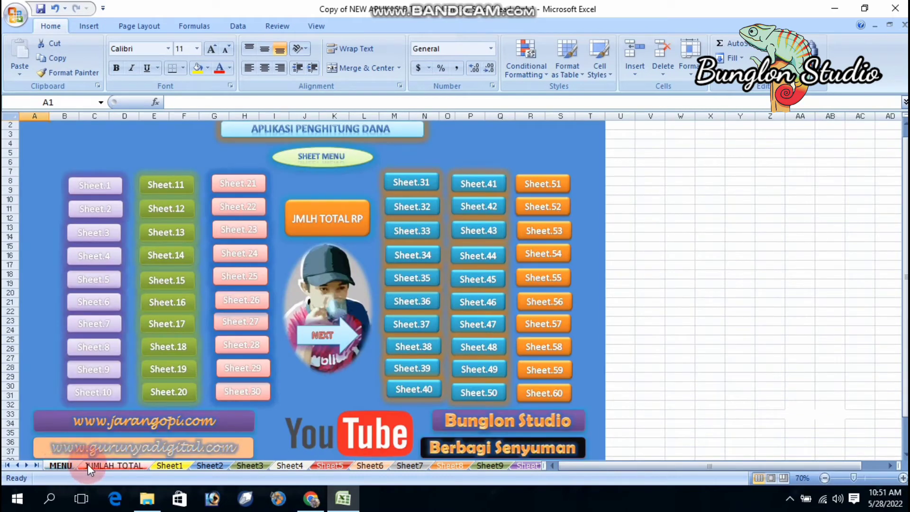
{"action": "left_click", "coordinate": [104, 465]}
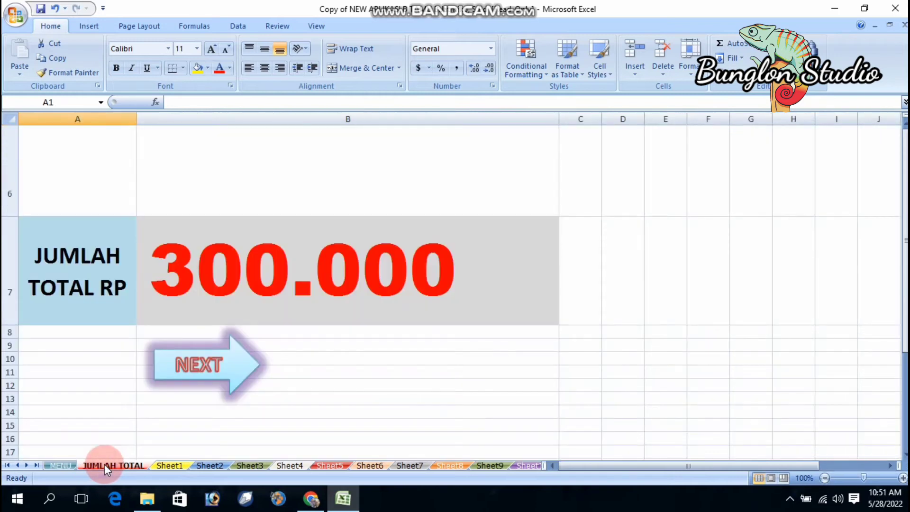
{"action": "left_click", "coordinate": [169, 466]}
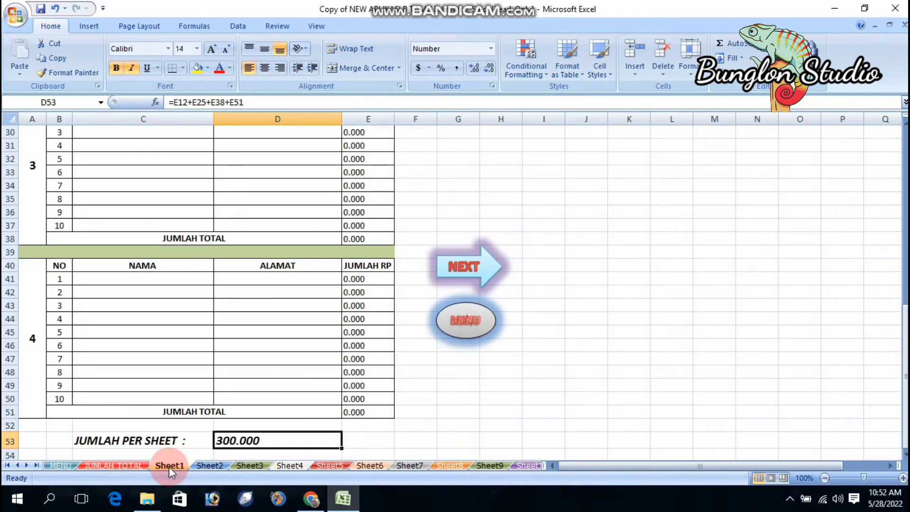
Step: Open Sheet60 through its link on the MENU sheet and look over its tables 237 to 240
{"action": "left_click", "coordinate": [66, 465]}
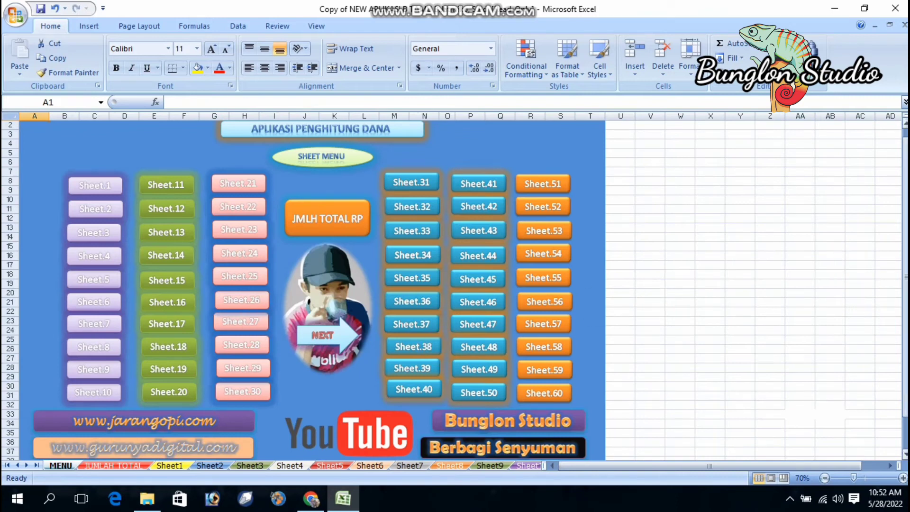
{"action": "left_click_drag", "start_coordinate": [906, 330], "coordinate": [906, 366]}
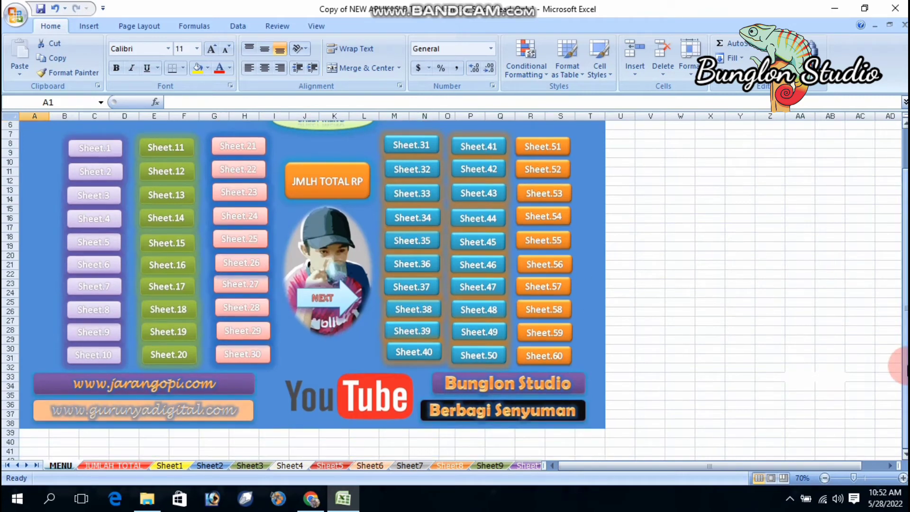
{"action": "left_click", "coordinate": [549, 359]}
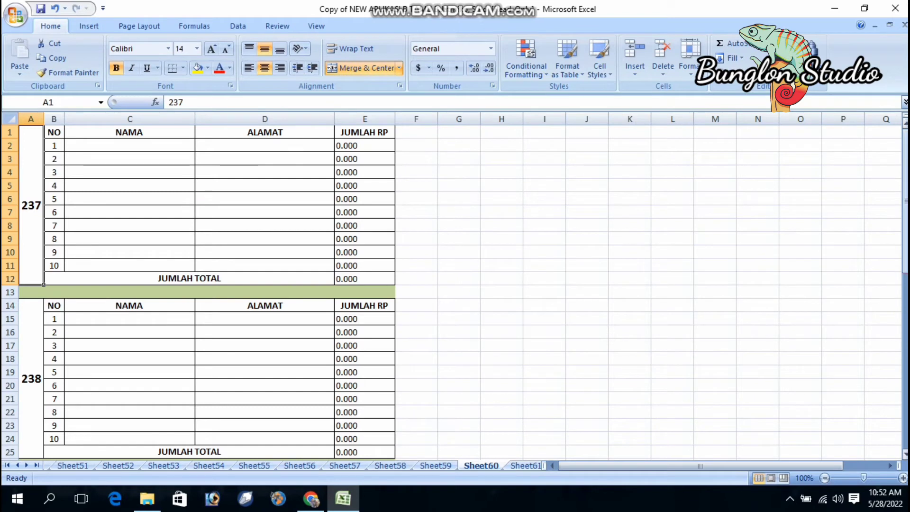
{"action": "left_click_drag", "start_coordinate": [905, 258], "coordinate": [905, 462]}
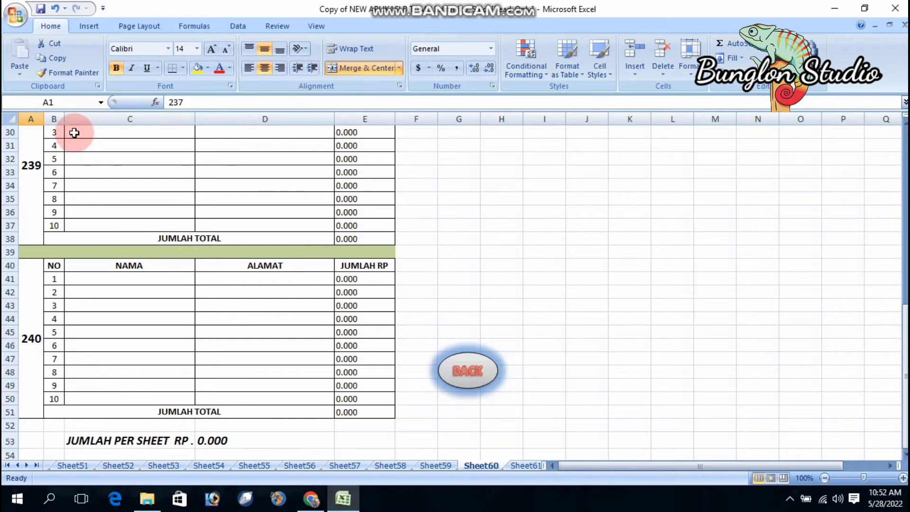
{"action": "left_click_drag", "start_coordinate": [905, 398], "coordinate": [904, 133]}
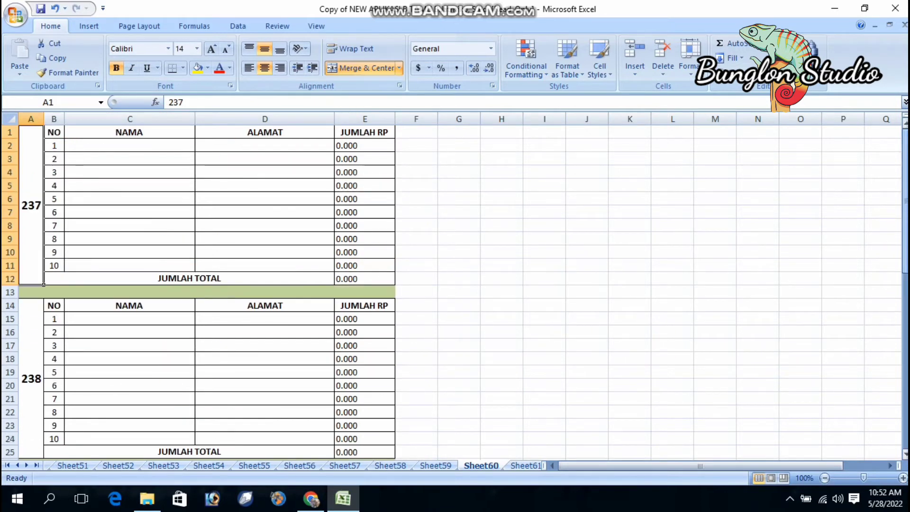
Step: Select the whole table block on Sheet60, from table 237 through the JUMLAH PER SHEET row (A1:E54)
{"action": "left_click", "coordinate": [31, 137]}
{"action": "key", "text": "shift+Right"}
{"action": "key", "text": "shift+Right"}
{"action": "key", "text": "shift+Right"}
{"action": "key", "text": "shift+Right"}
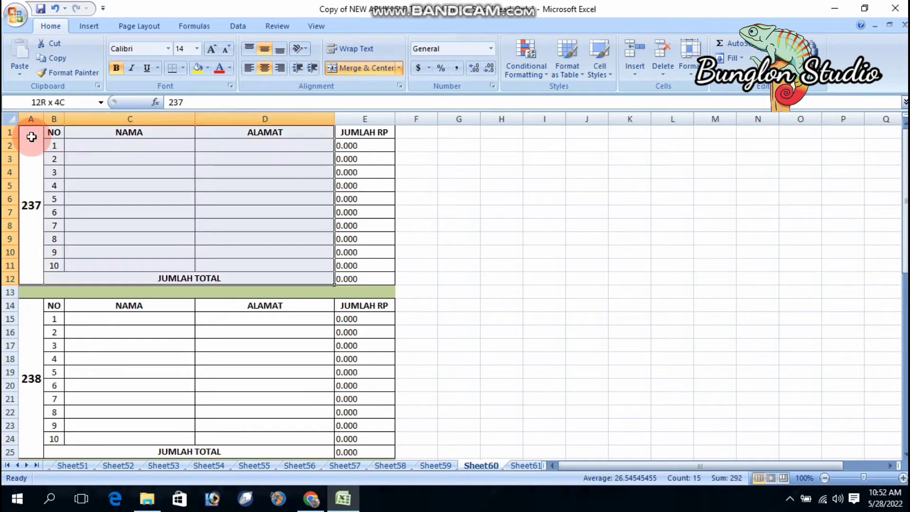
{"action": "key", "text": "shift+Down"}
{"action": "key", "text": "shift+Down"}
{"action": "key", "text": "shift+Down"}
{"action": "key", "text": "shift+Down"}
{"action": "key", "text": "shift+Down"}
{"action": "key", "text": "shift+Down"}
{"action": "key", "text": "shift+Down"}
{"action": "key", "text": "shift+Down"}
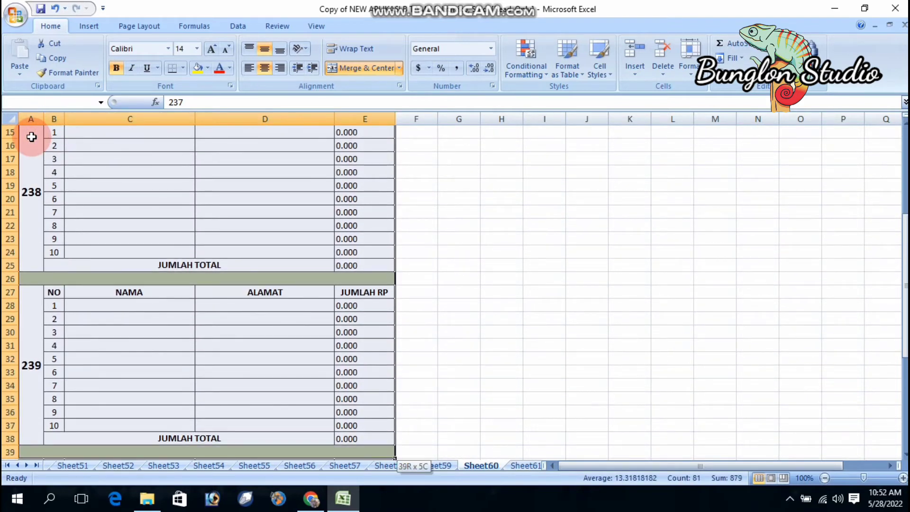
{"action": "key", "text": "shift+Down"}
{"action": "key", "text": "shift+Down"}
{"action": "key", "text": "shift+Down"}
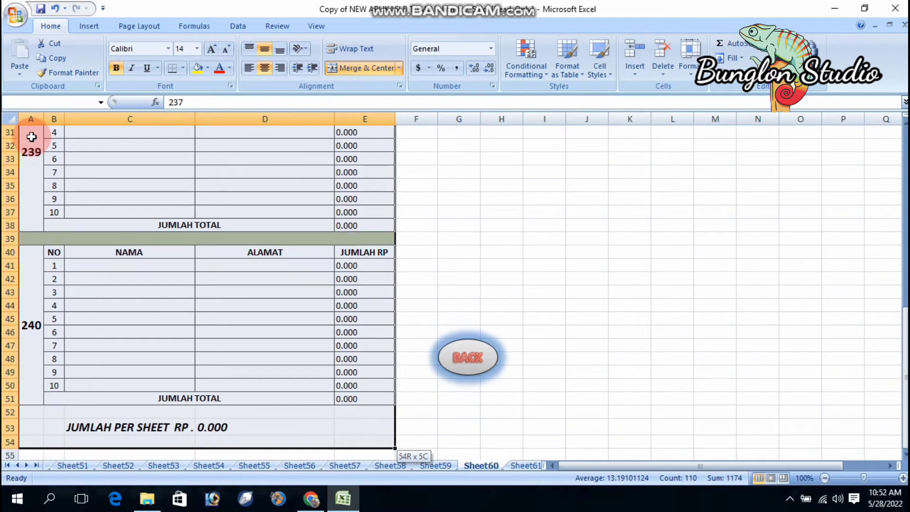
Step: Copy Sheet60's table block A1:E53, ending at the JUMLAH PER SHEET row, and paste it at cell A1 of the empty Sheet61
{"action": "key", "text": "shift+Up"}
{"action": "key", "text": "shift+Up"}
{"action": "key", "text": "shift+Up"}
{"action": "key", "text": "shift+Up"}
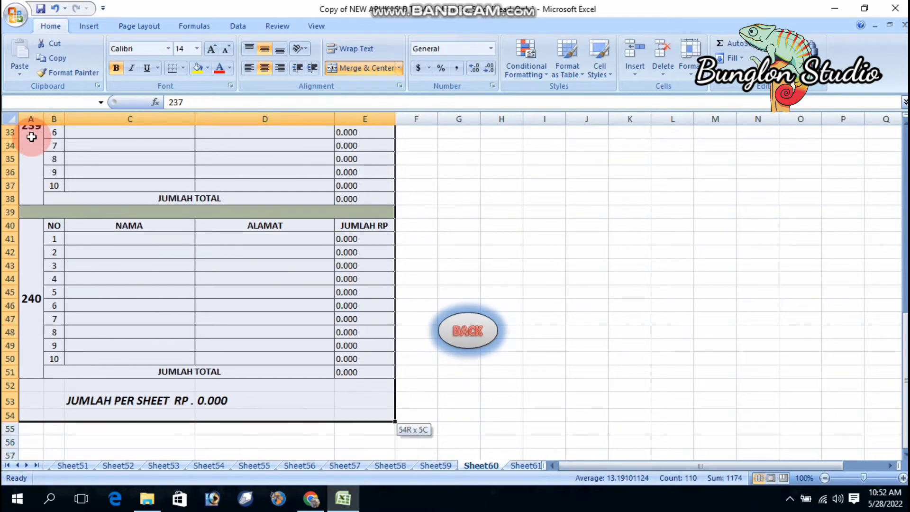
{"action": "key", "text": "shift+Down"}
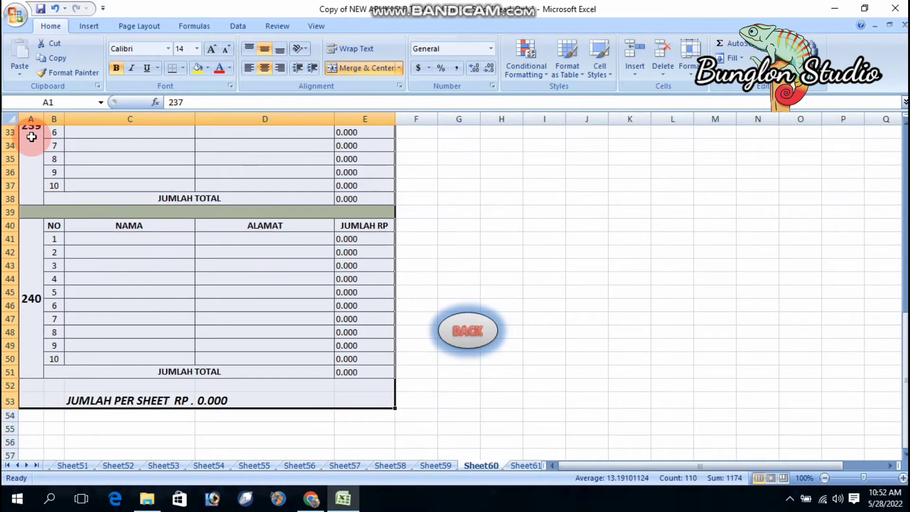
{"action": "right_click", "coordinate": [275, 175]}
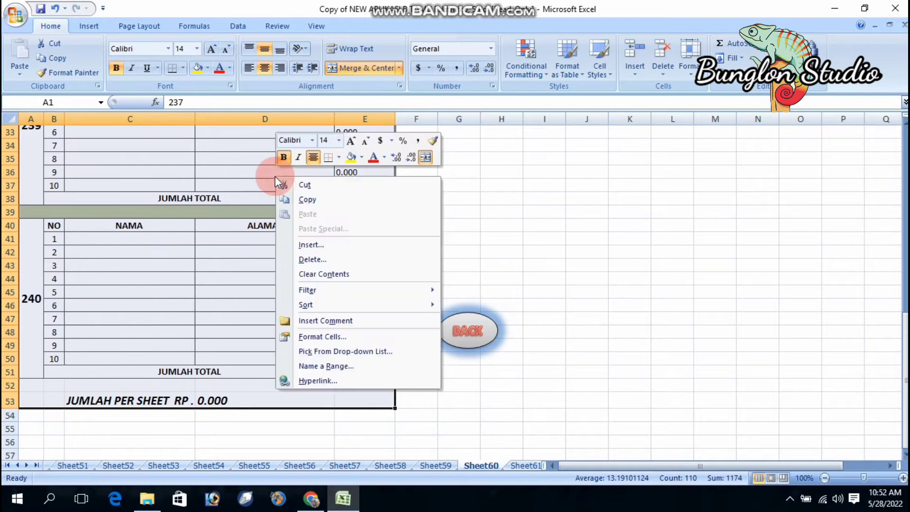
{"action": "left_click", "coordinate": [318, 201]}
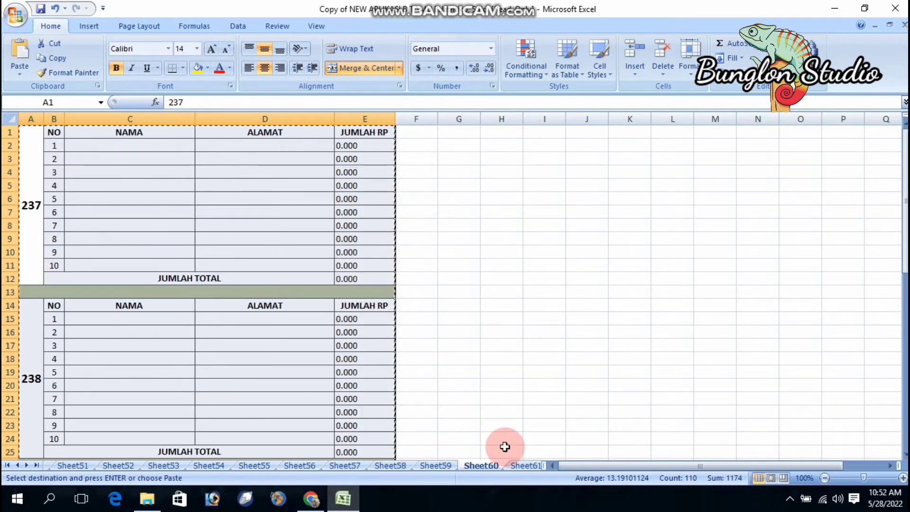
{"action": "left_click", "coordinate": [529, 465]}
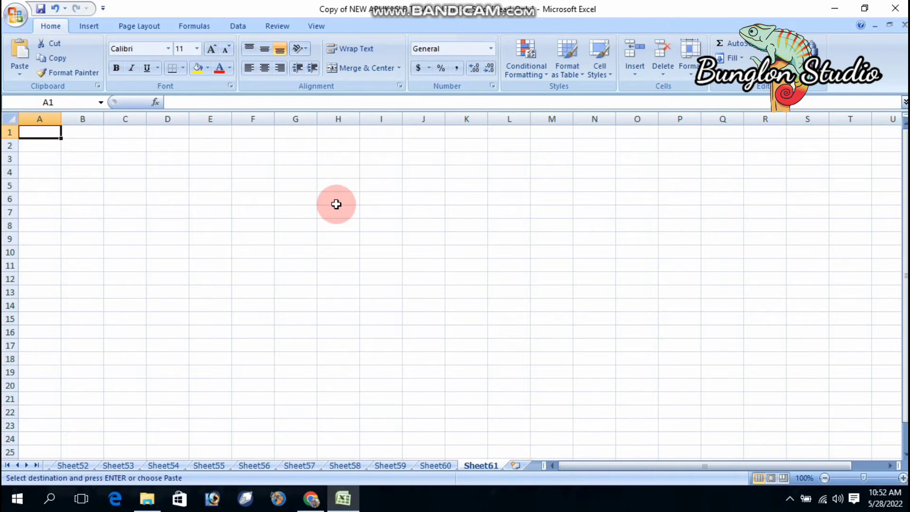
{"action": "key", "text": "ctrl+v"}
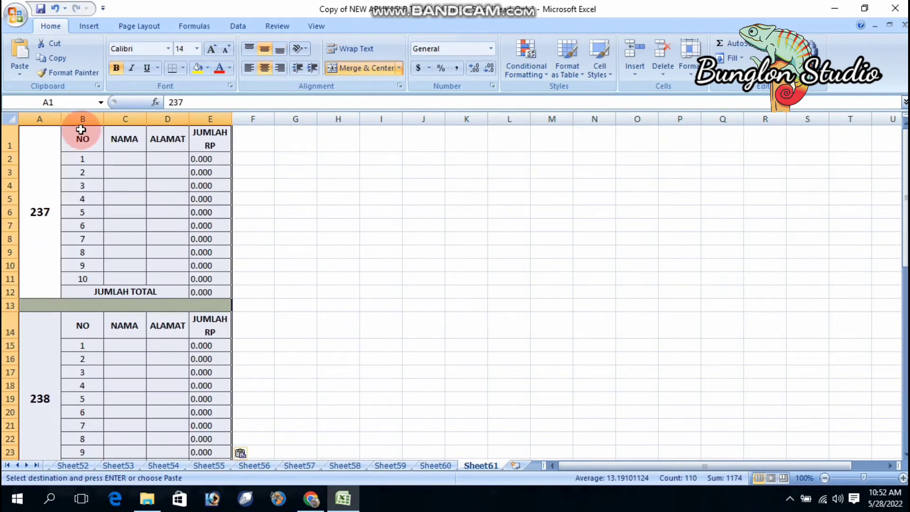
Step: Resize Sheet61's columns: narrow A and B, widen NAMA and ALAMAT, and widen JUMLAH RP until its heading fits on one line
{"action": "left_click_drag", "start_coordinate": [61, 120], "coordinate": [249, 161]}
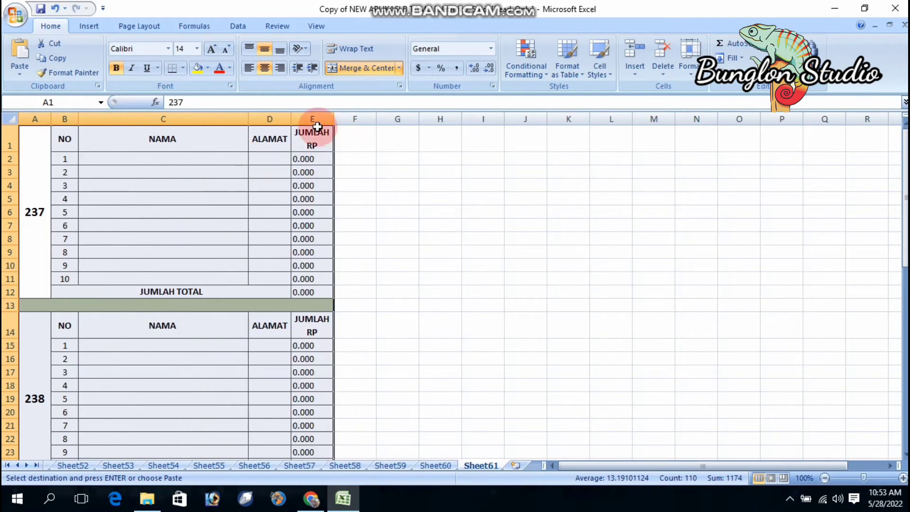
{"action": "left_click_drag", "start_coordinate": [291, 118], "coordinate": [395, 152]}
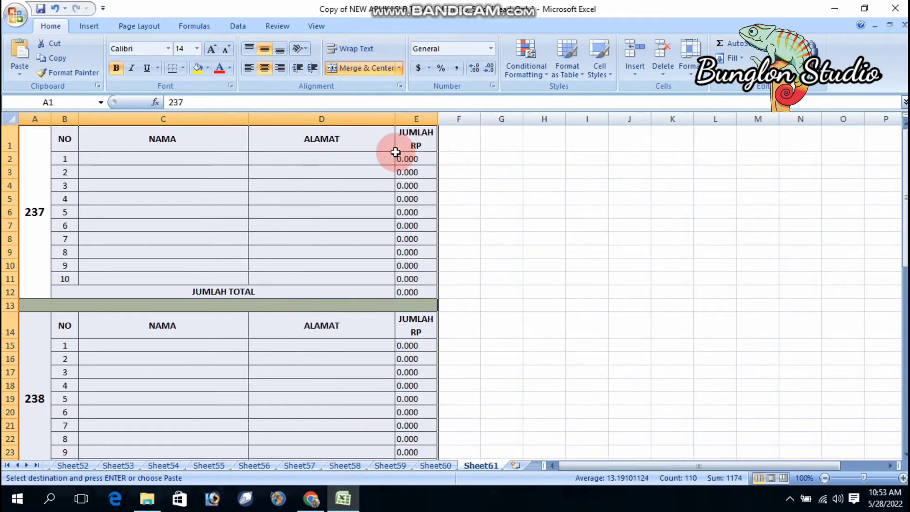
{"action": "left_click_drag", "start_coordinate": [437, 117], "coordinate": [473, 135]}
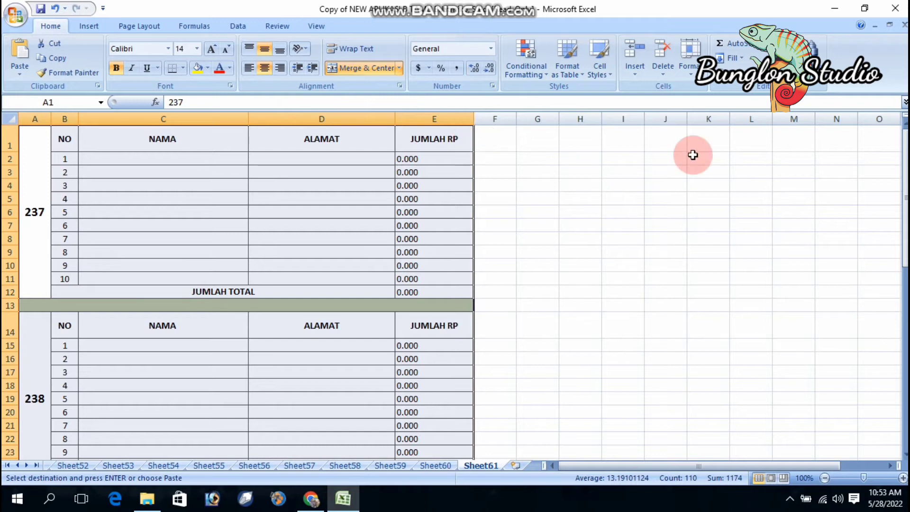
Step: Check the end of the pasted tables and the JUMLAH PER SHEET row on Sheet61, and return to the MENU sheet
{"action": "left_click_drag", "start_coordinate": [905, 240], "coordinate": [904, 332]}
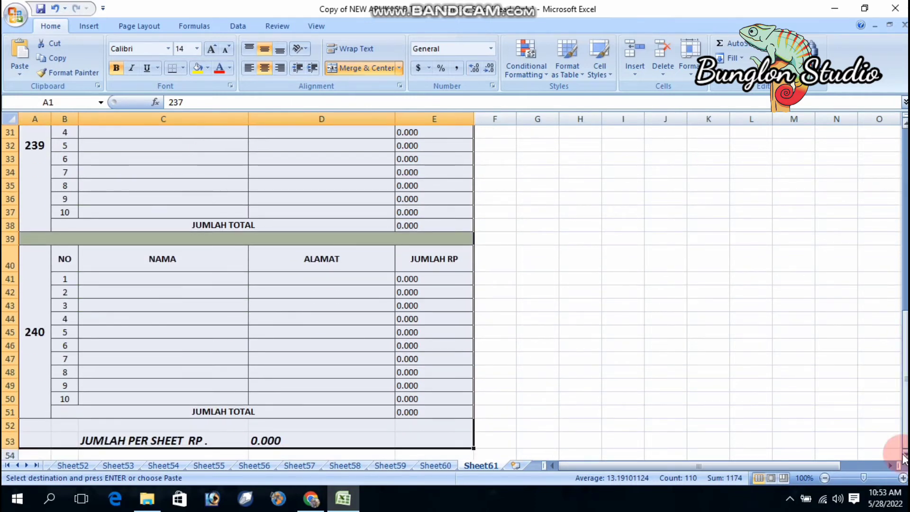
{"action": "left_click", "coordinate": [526, 298]}
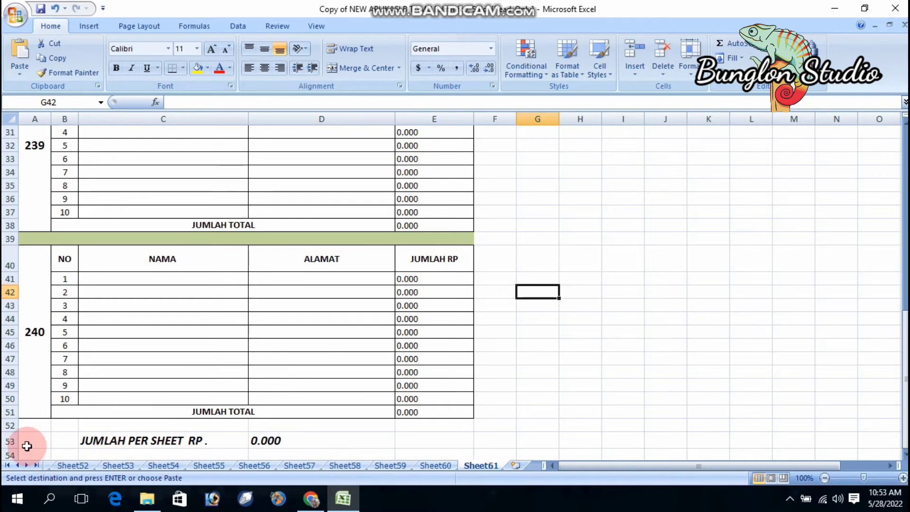
{"action": "left_click", "coordinate": [7, 466]}
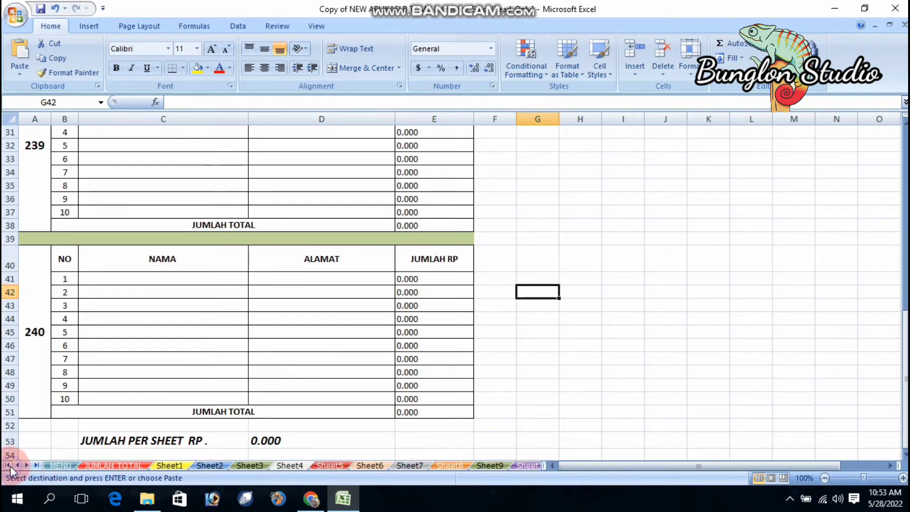
{"action": "left_click", "coordinate": [57, 466]}
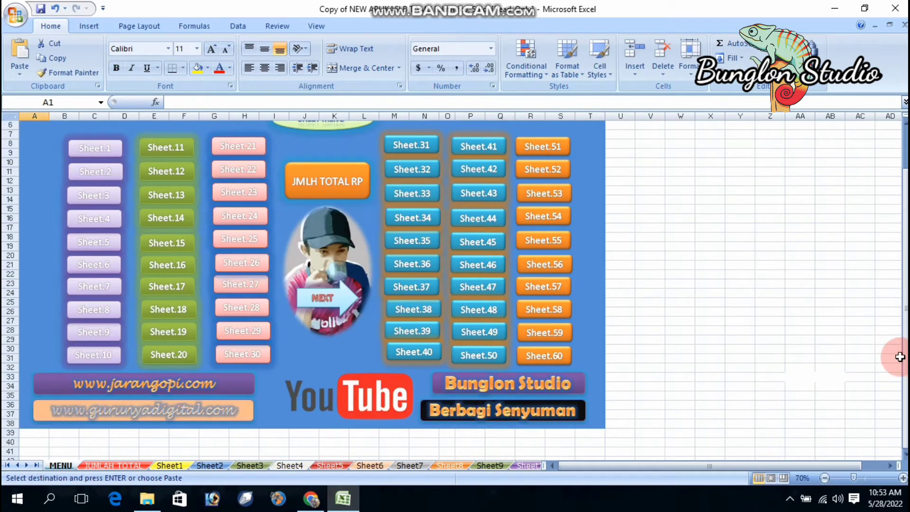
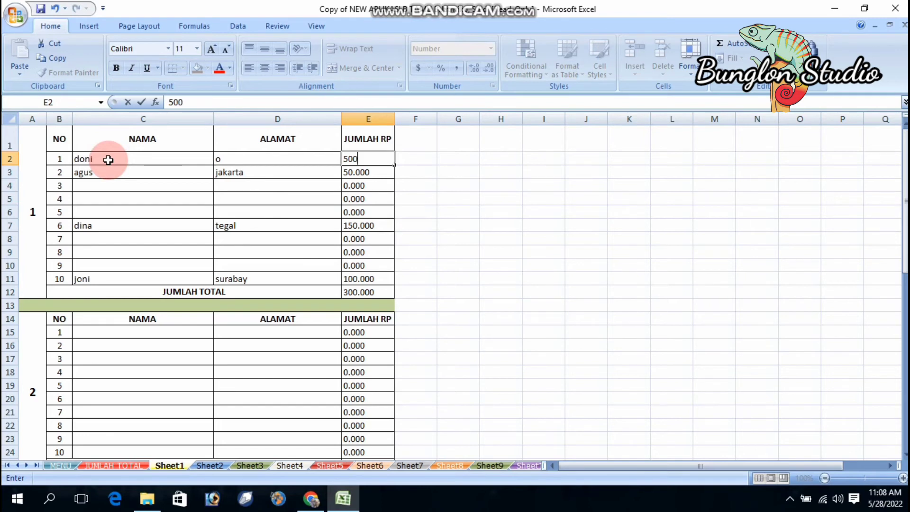
Step: Confirm 500 as row 1's amount in Sheet1's table 1, and fill row 3 with a donor's name, address "o" and amount 300
{"action": "key", "text": "Return"}
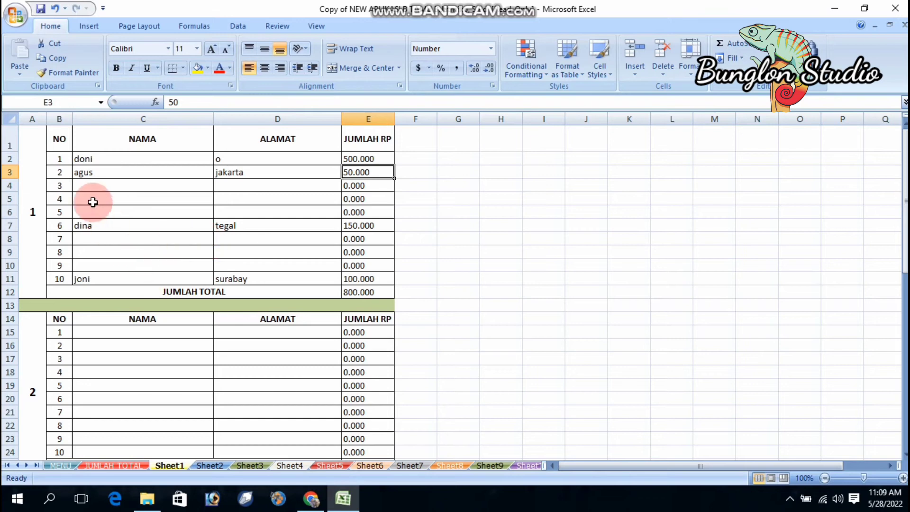
{"action": "left_click", "coordinate": [83, 185]}
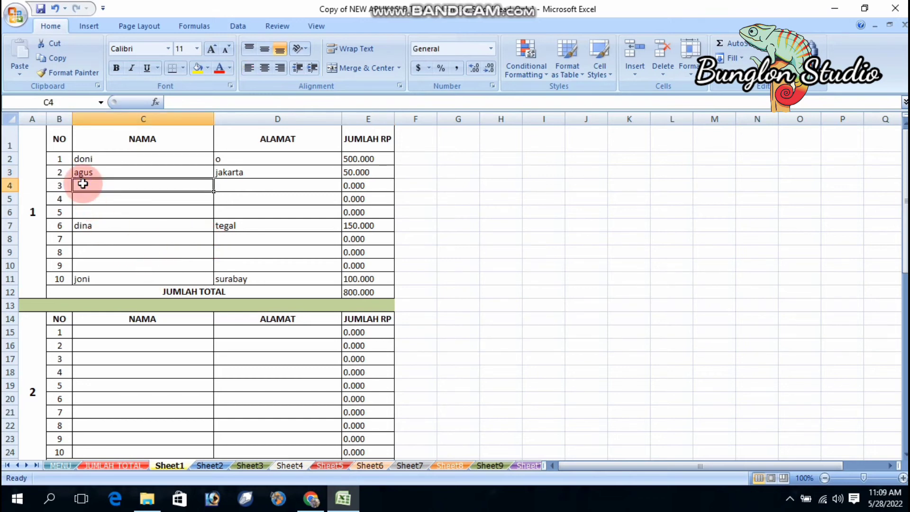
{"action": "type", "text": "adi"}
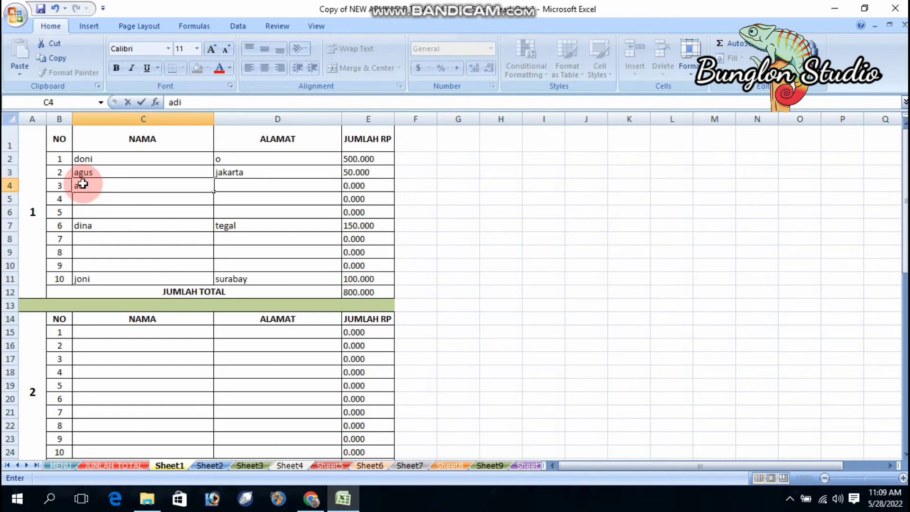
{"action": "key", "text": "Tab"}
{"action": "type", "text": "o"}
{"action": "key", "text": "Tab"}
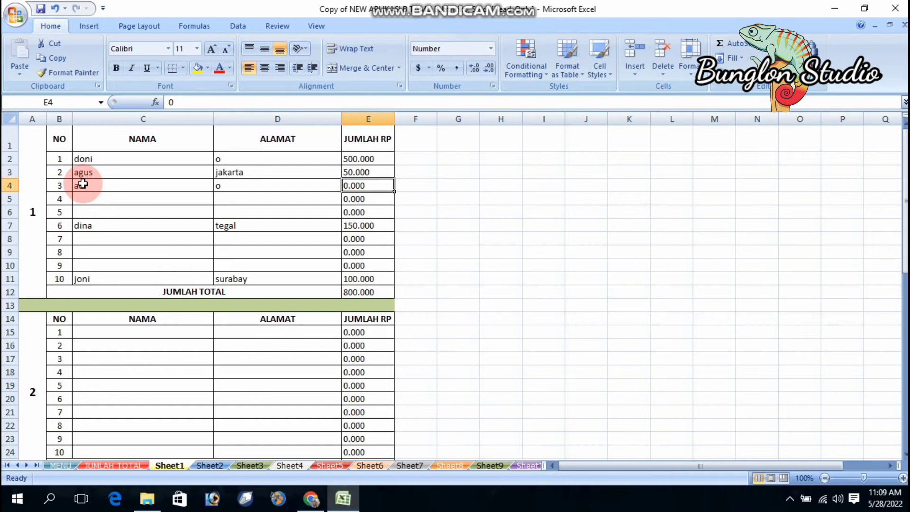
{"action": "type", "text": "300"}
{"action": "key", "text": "Return"}
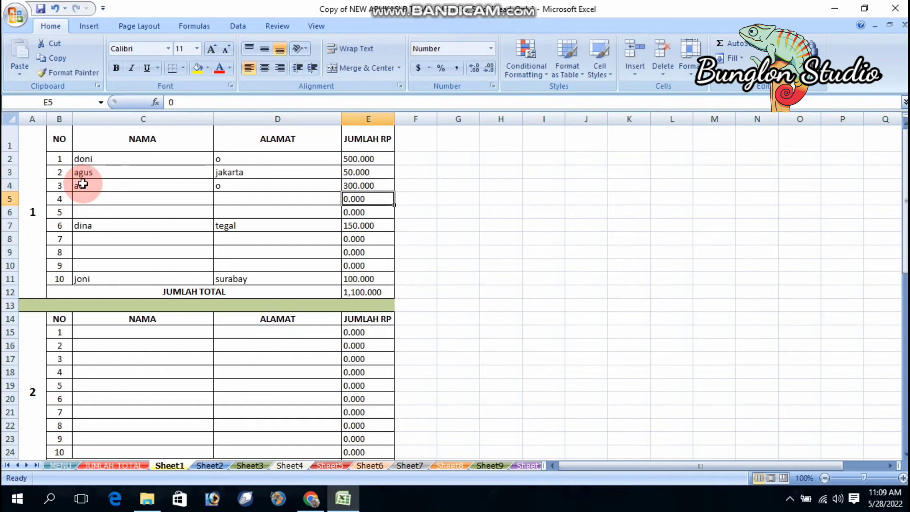
Step: Fill row 4 of table 1 with a donor's name, the address "o" and the amount 25
{"action": "left_click", "coordinate": [88, 196]}
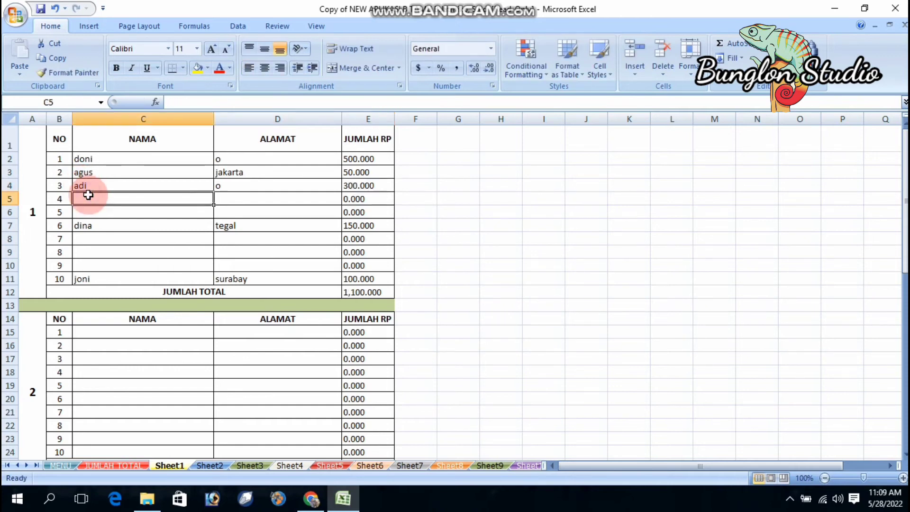
{"action": "type", "text": "deva"}
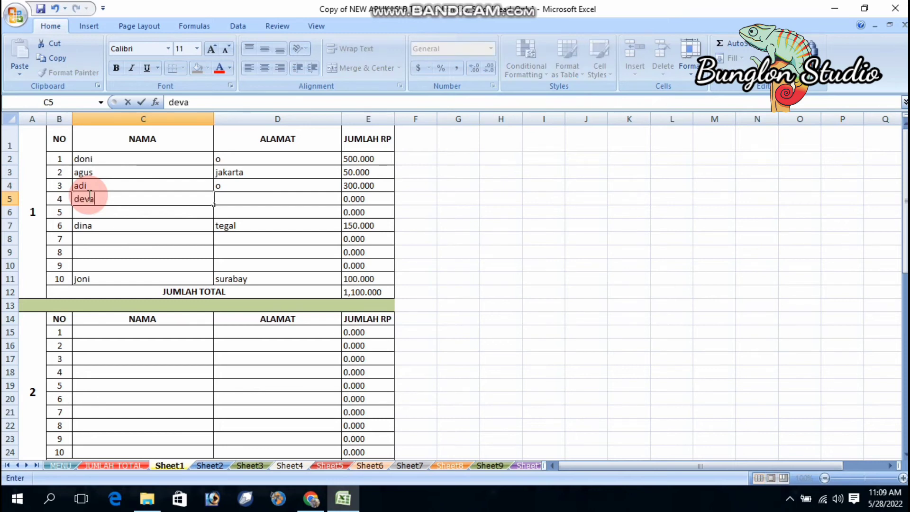
{"action": "key", "text": "Tab"}
{"action": "type", "text": "o"}
{"action": "key", "text": "Tab"}
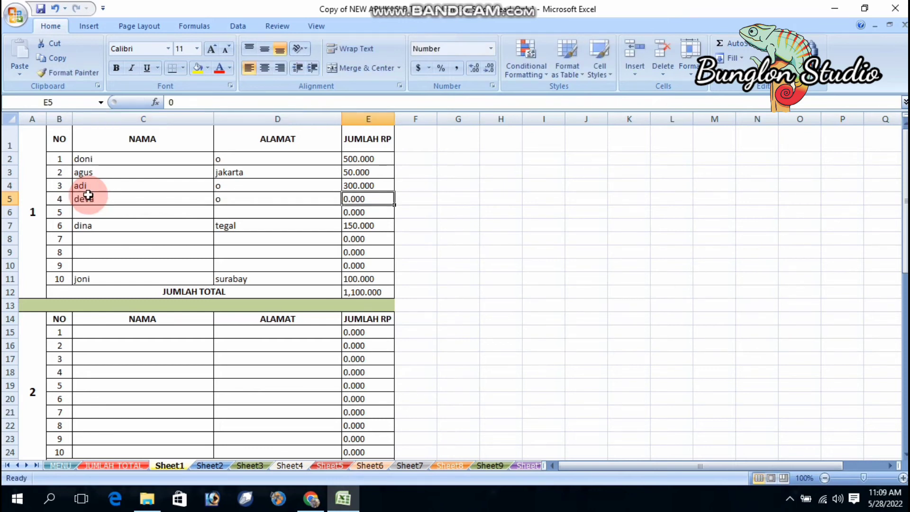
{"action": "type", "text": "25"}
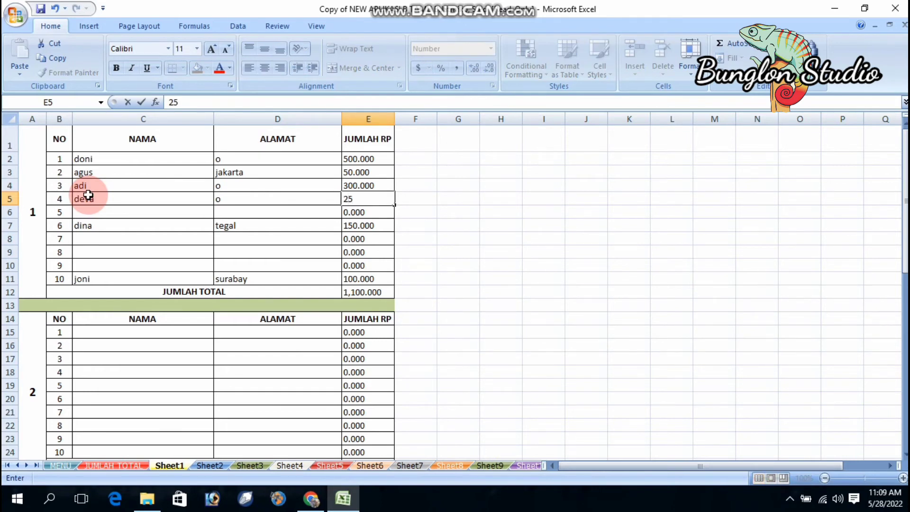
{"action": "key", "text": "Return"}
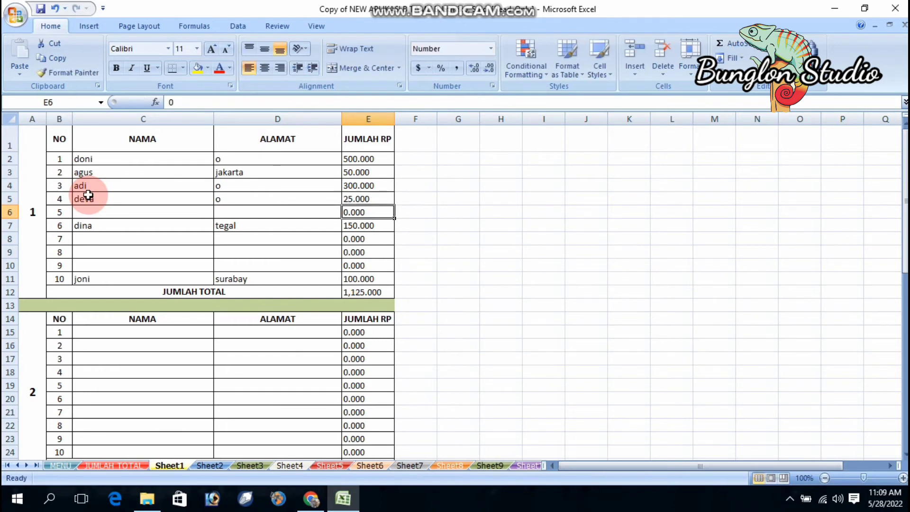
Step: Fill row 5 of table 1 with a donor's name, the address "o" and the amount 250
{"action": "left_click", "coordinate": [103, 215]}
{"action": "type", "text": "desi"}
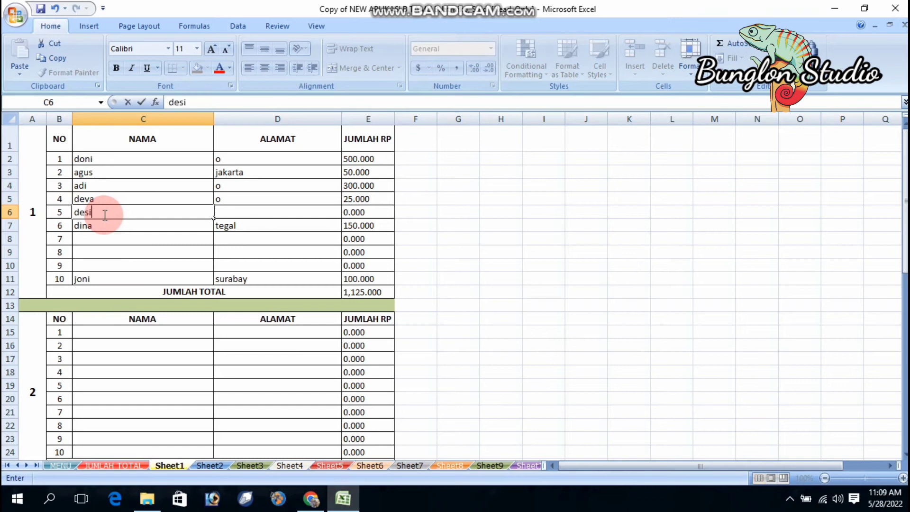
{"action": "key", "text": "Tab"}
{"action": "type", "text": "o"}
{"action": "key", "text": "Tab"}
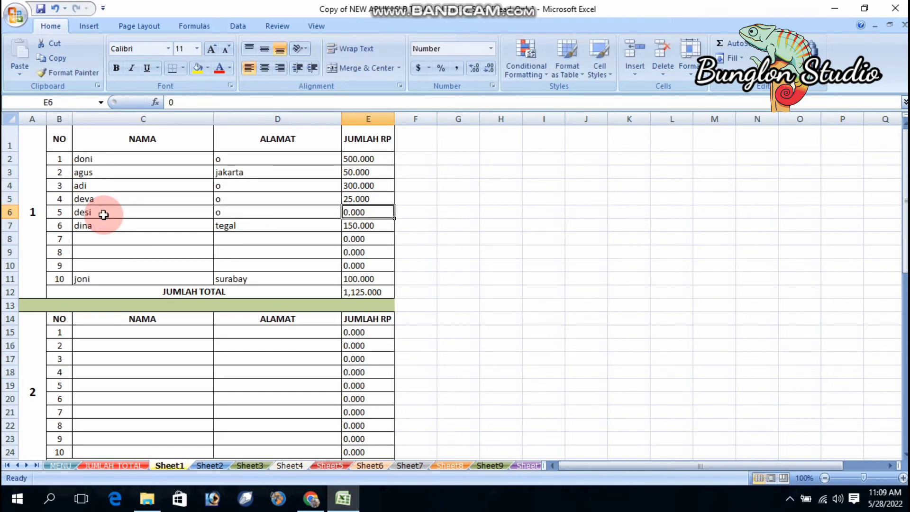
{"action": "type", "text": "250"}
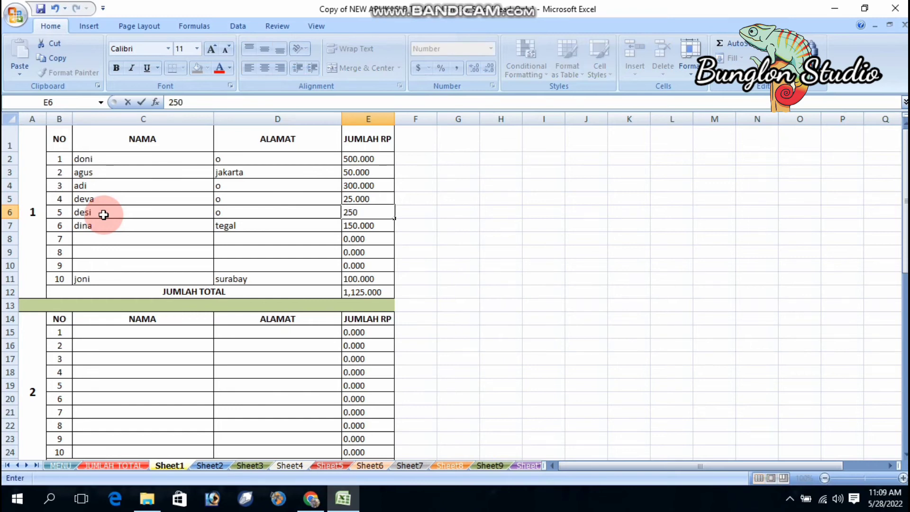
{"action": "key", "text": "Return"}
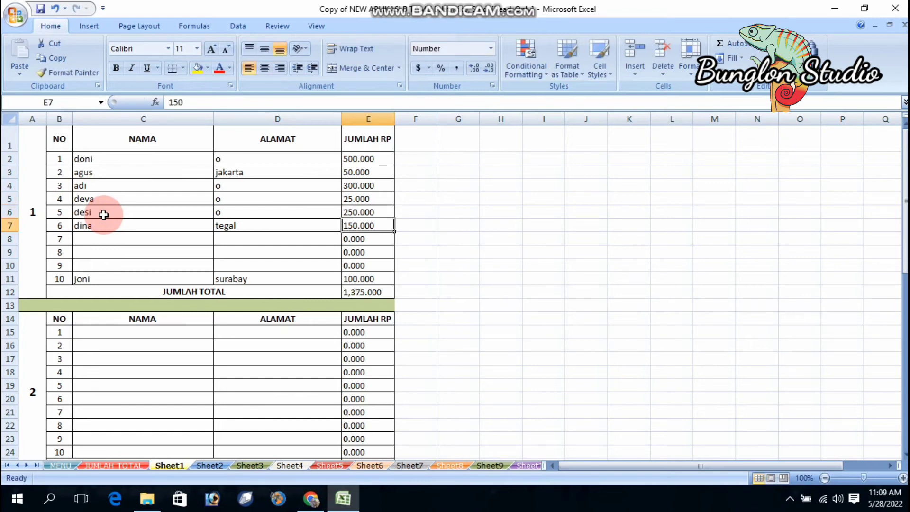
Step: Fill row 7 of table 1 with a donor's name, the address "o" and the amount 150
{"action": "left_click", "coordinate": [89, 239]}
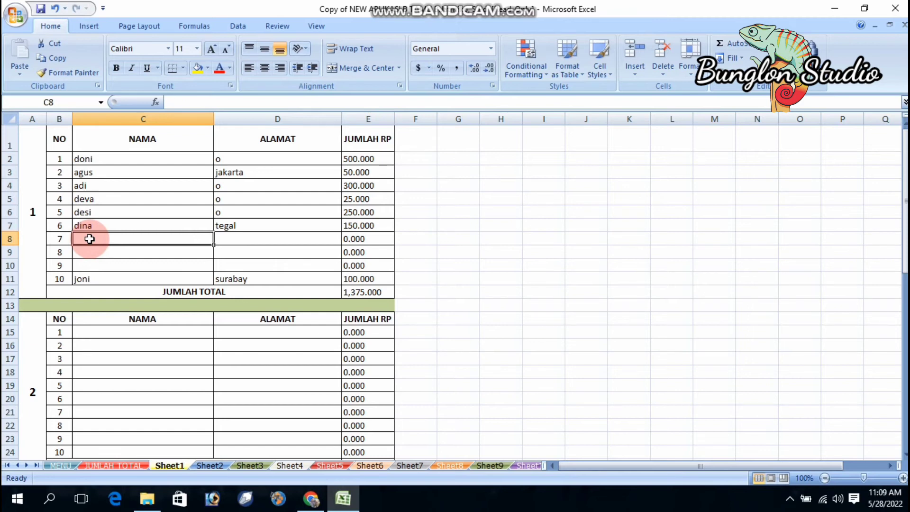
{"action": "type", "text": "gina"}
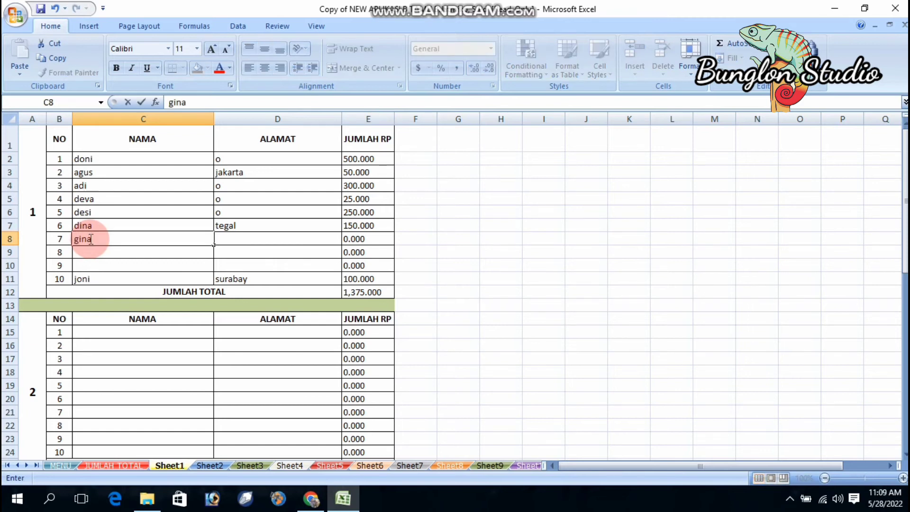
{"action": "key", "text": "Tab"}
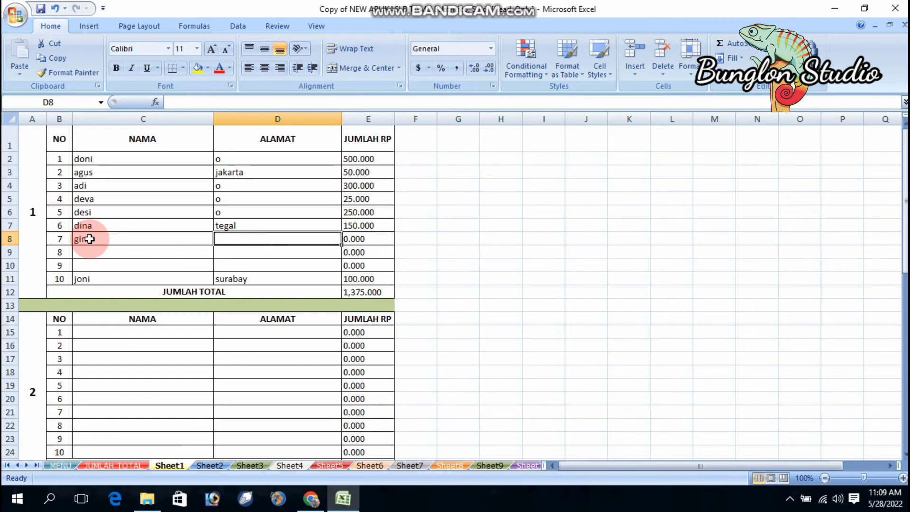
{"action": "type", "text": "o"}
{"action": "key", "text": "Tab"}
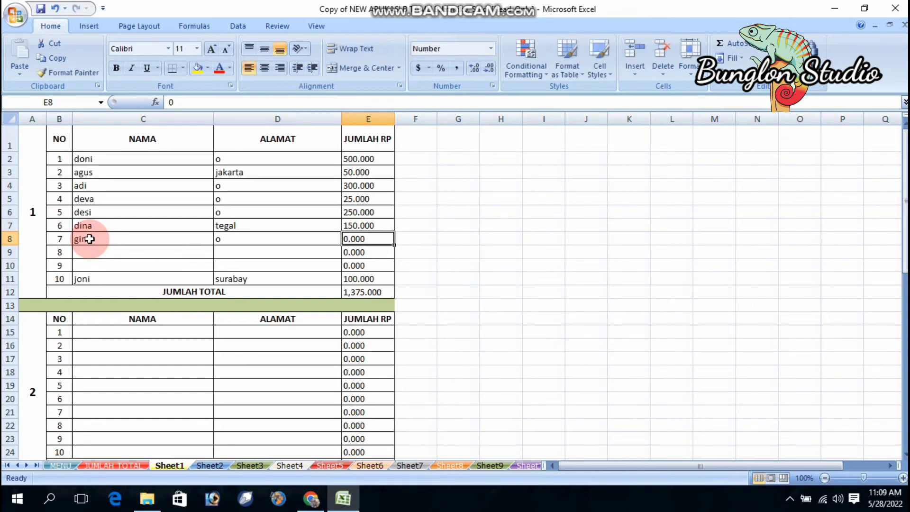
{"action": "type", "text": "15"}
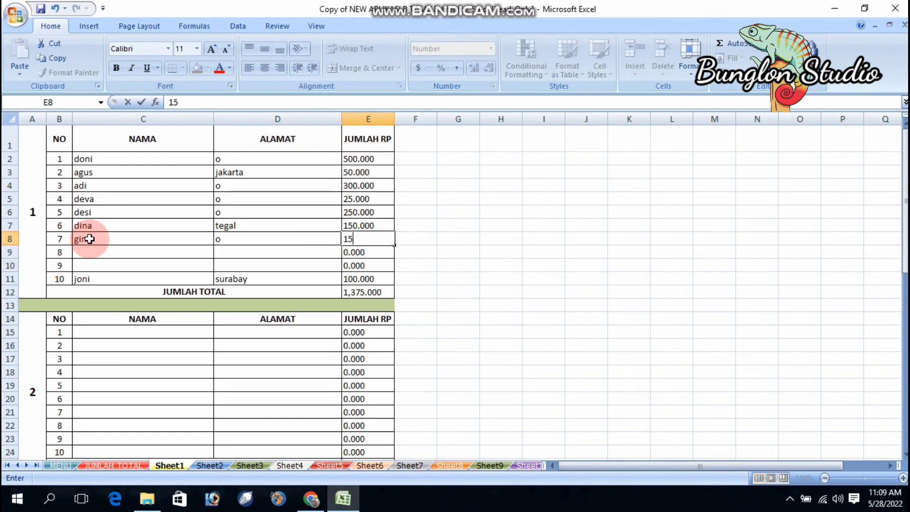
{"action": "type", "text": "0"}
{"action": "key", "text": "Return"}
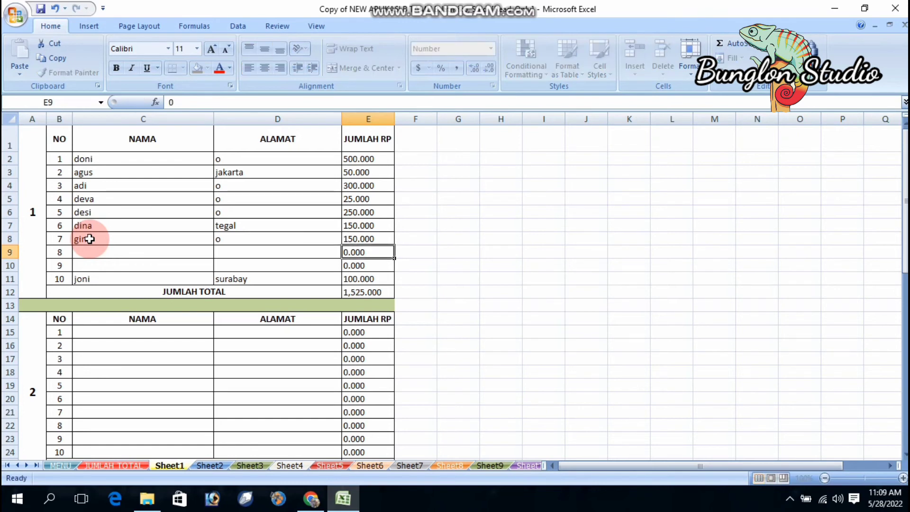
Step: Fill row 8 of table 1 with a donor's name, the address "o" and the amount 200
{"action": "left_click", "coordinate": [90, 251]}
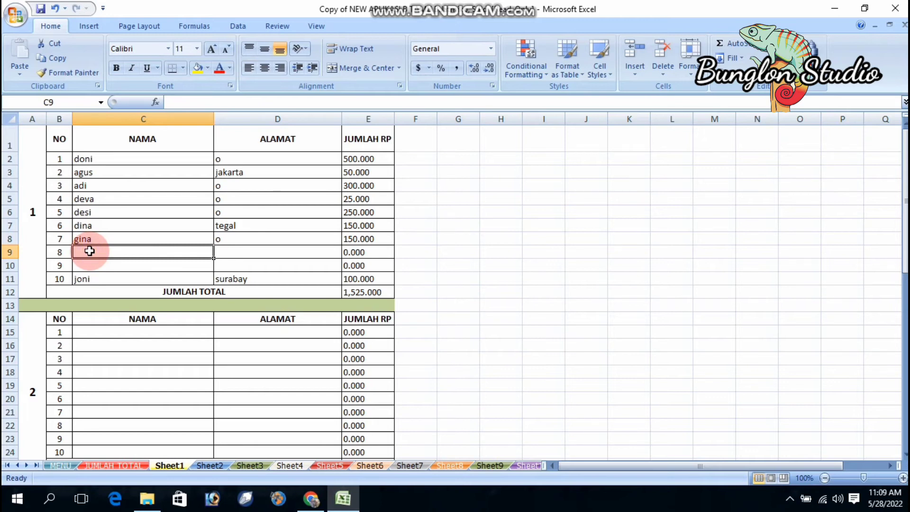
{"action": "type", "text": "pkde"}
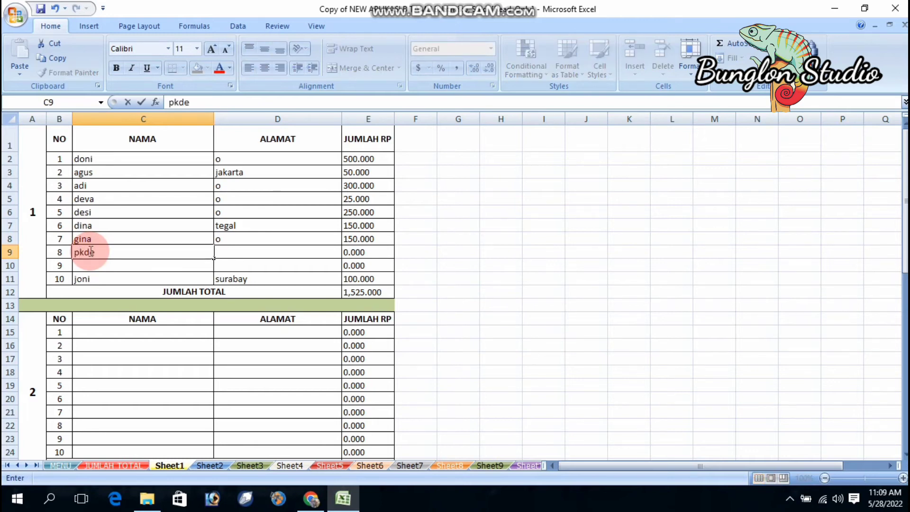
{"action": "key", "text": "Tab"}
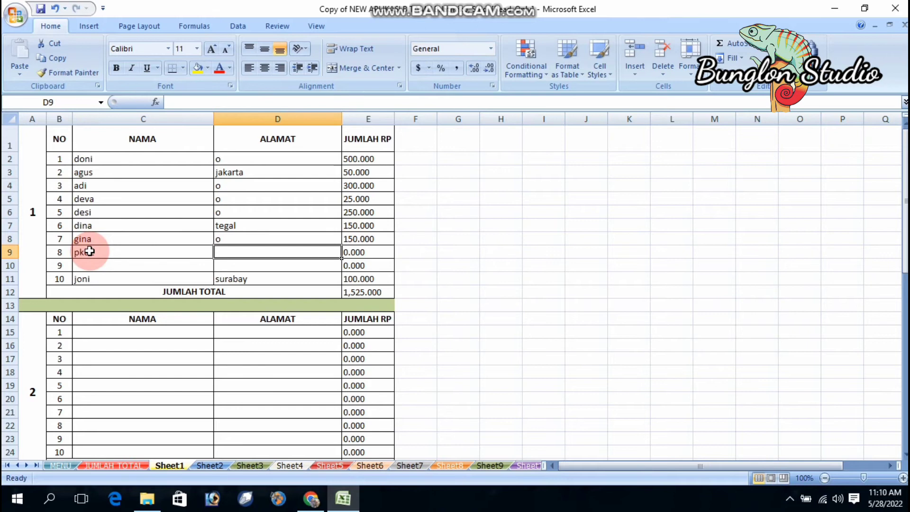
{"action": "type", "text": "o"}
{"action": "key", "text": "Tab"}
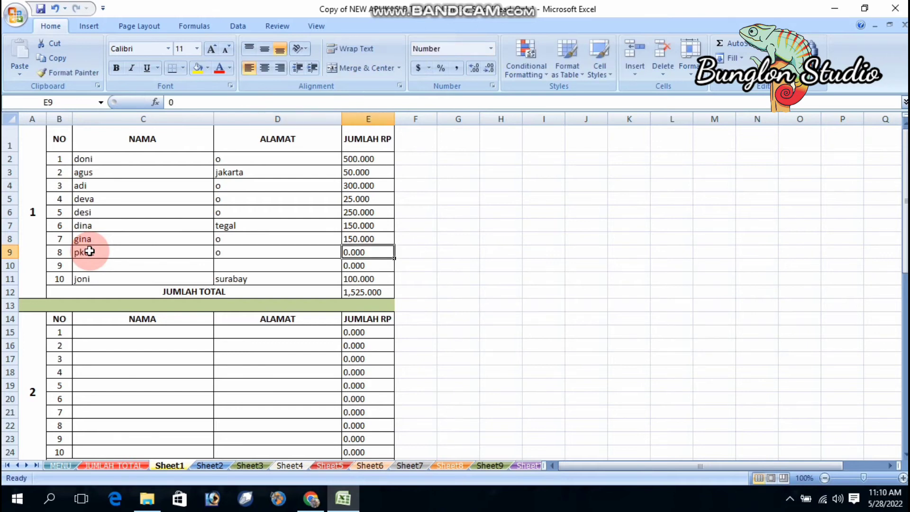
{"action": "type", "text": "200"}
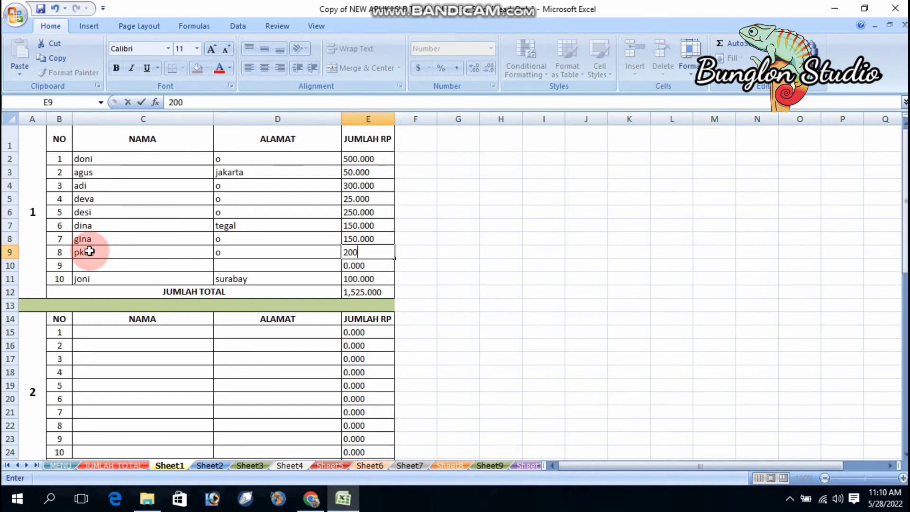
{"action": "key", "text": "Return"}
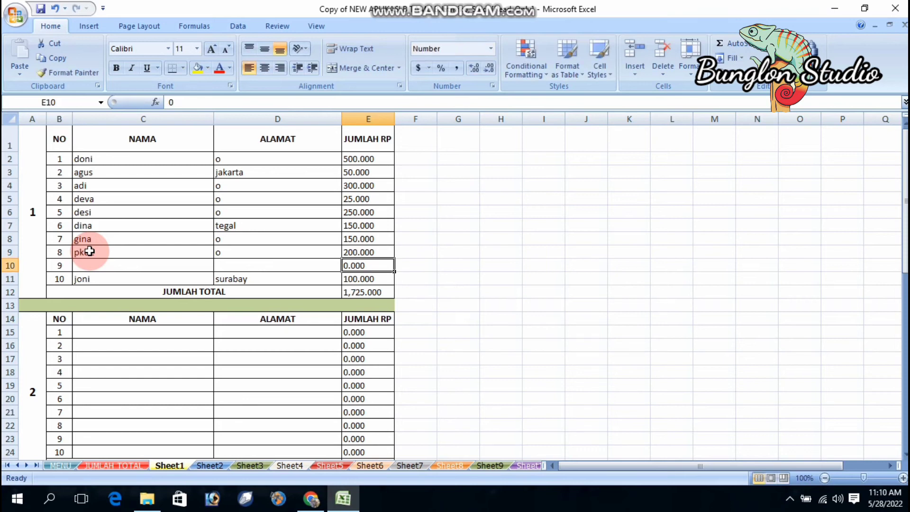
Step: Fill row 9 of table 1 with a donor's name, the address "o" and the amount 30
{"action": "key", "text": "Left"}
{"action": "key", "text": "Left"}
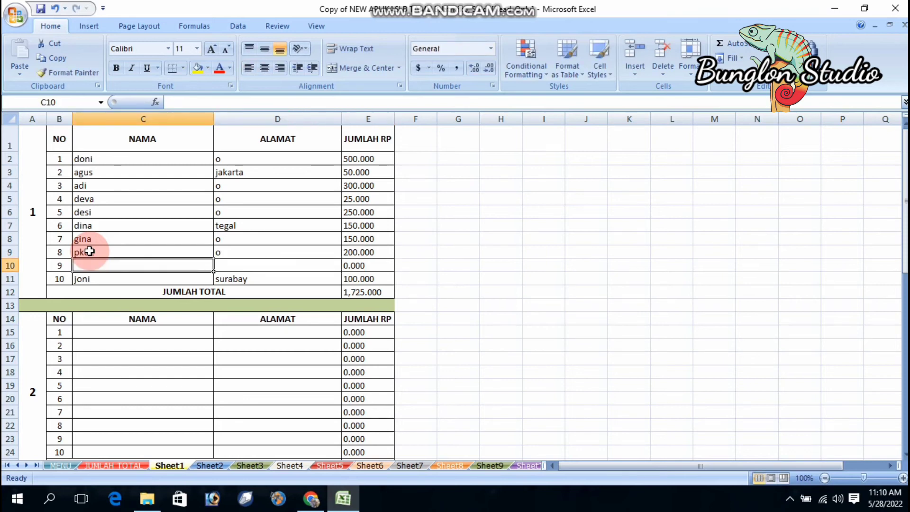
{"action": "type", "text": "bude"}
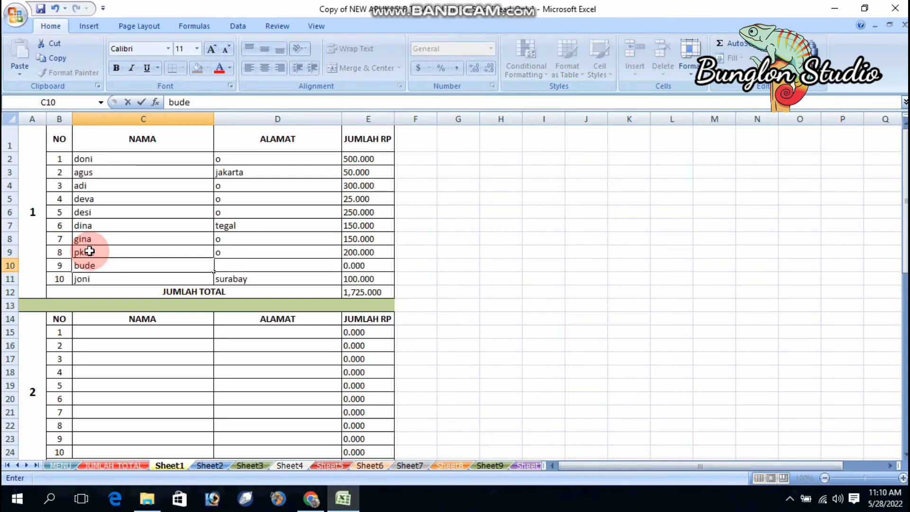
{"action": "key", "text": "Tab"}
{"action": "type", "text": "o"}
{"action": "key", "text": "Tab"}
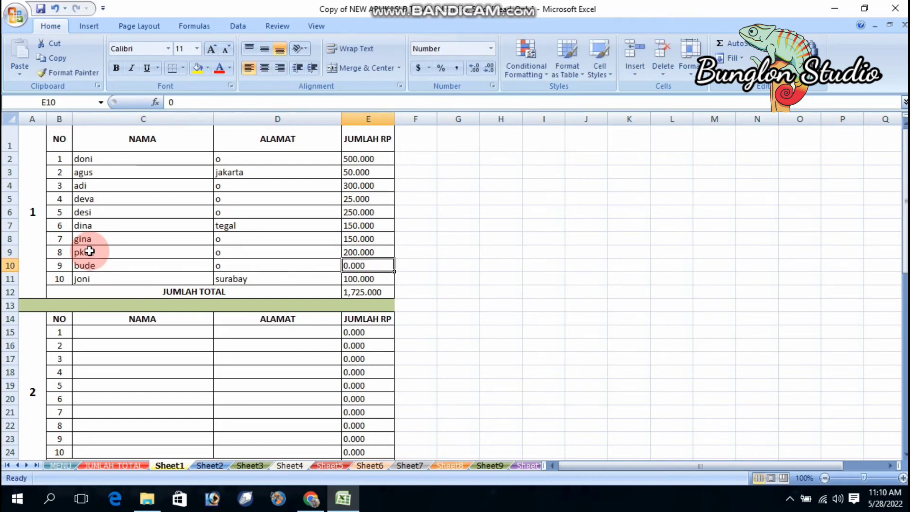
{"action": "type", "text": "30"}
{"action": "key", "text": "Return"}
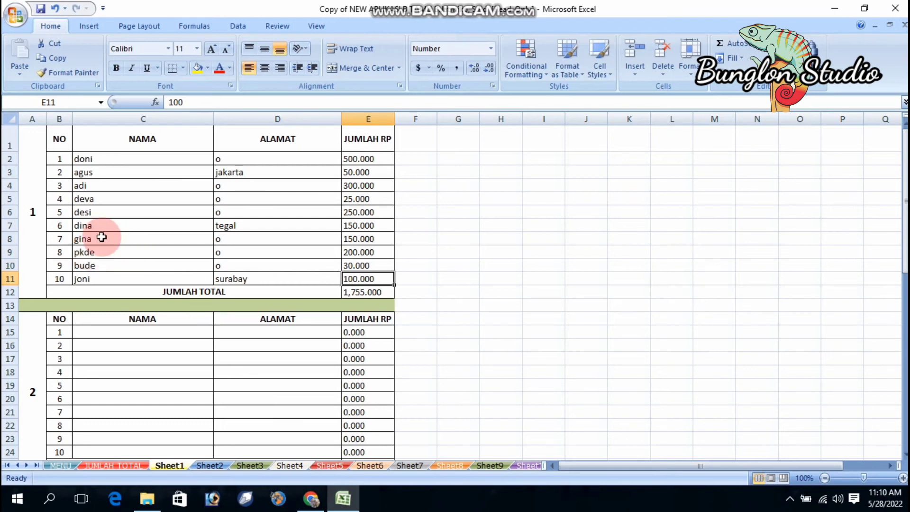
Step: Examine table 1's number cell and its JUMLAH TOTAL formula
{"action": "left_click", "coordinate": [35, 235]}
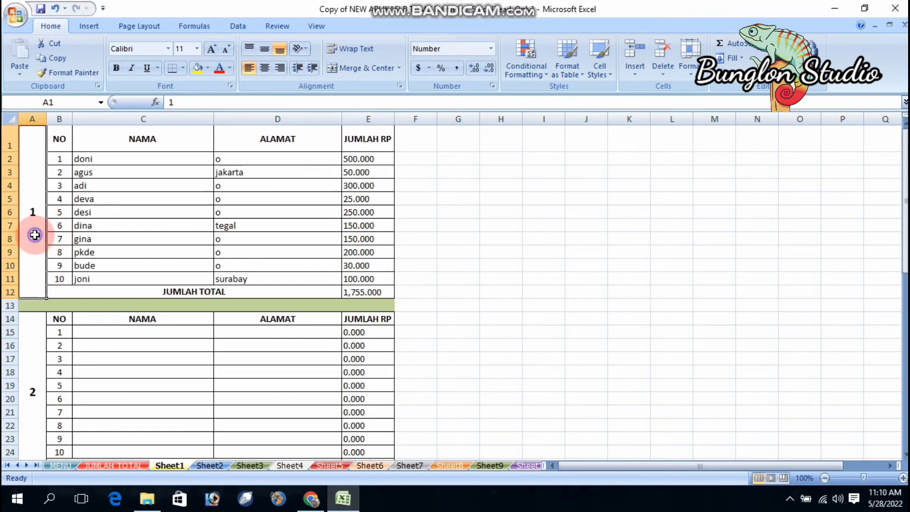
{"action": "left_click", "coordinate": [374, 292]}
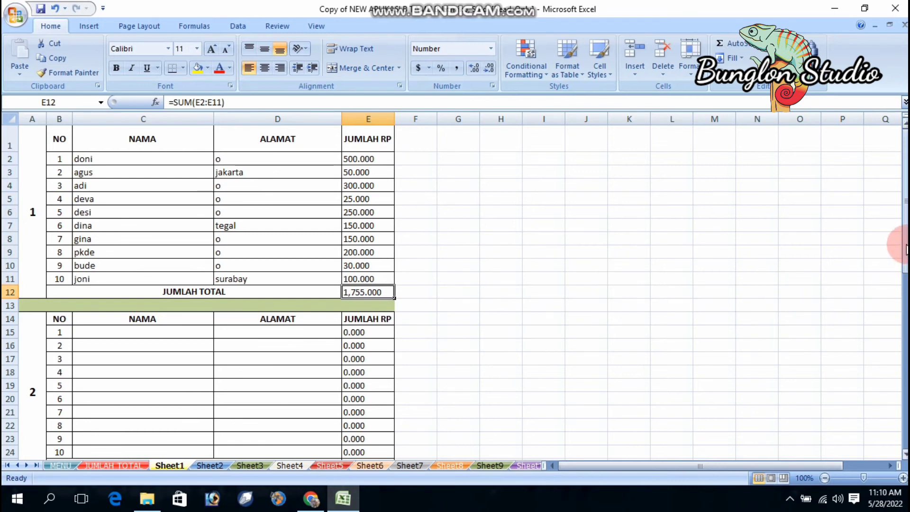
{"action": "left_click_drag", "start_coordinate": [906, 248], "coordinate": [905, 238]}
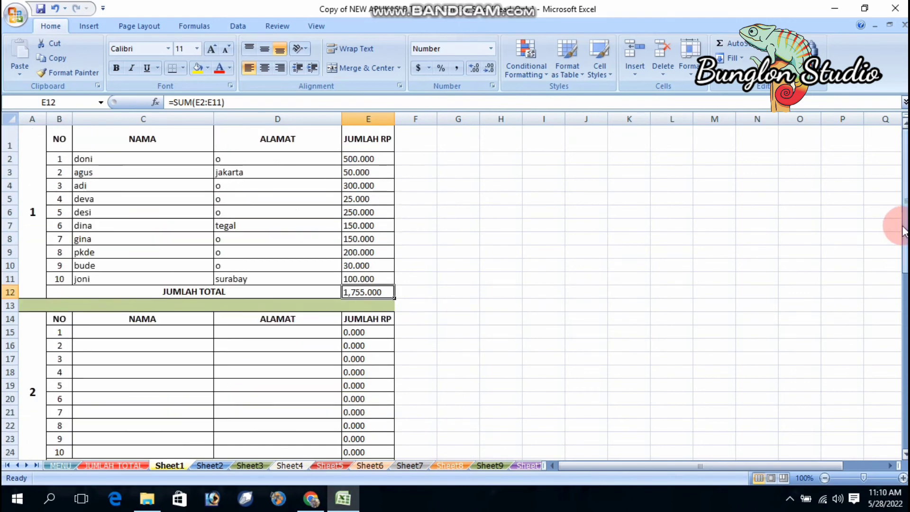
Step: Go through the number cells of tables 1 to 4 down to the JUMLAH PER SHEET row
{"action": "left_click", "coordinate": [30, 220]}
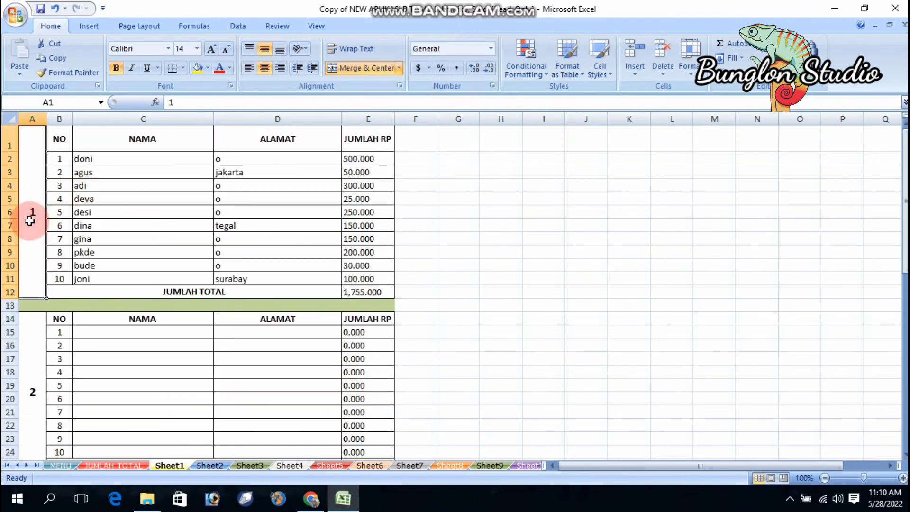
{"action": "key", "text": "Down"}
{"action": "key", "text": "Down"}
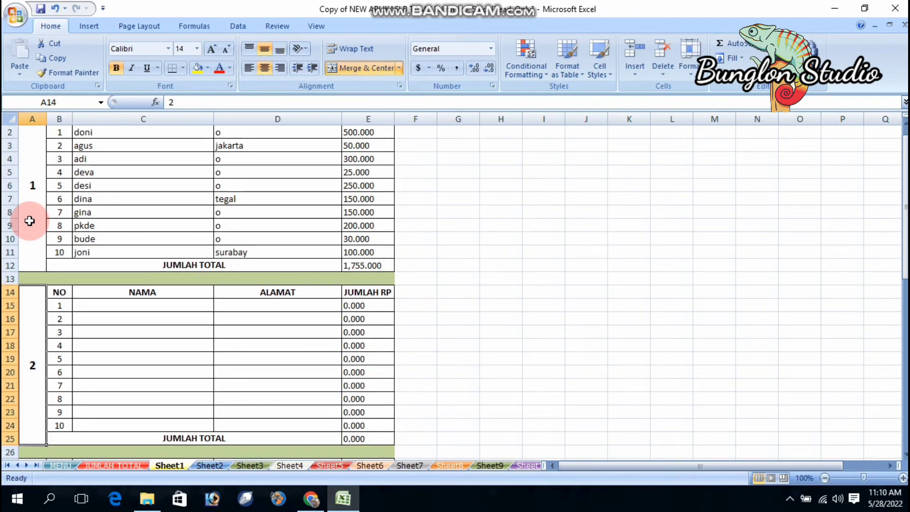
{"action": "key", "text": "Down"}
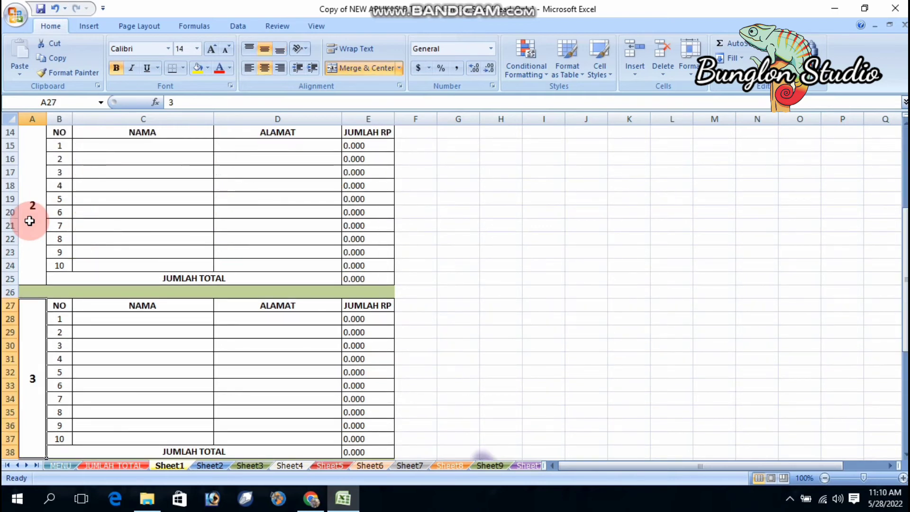
{"action": "key", "text": "Up"}
{"action": "key", "text": "Down"}
{"action": "key", "text": "Down"}
{"action": "key", "text": "Down"}
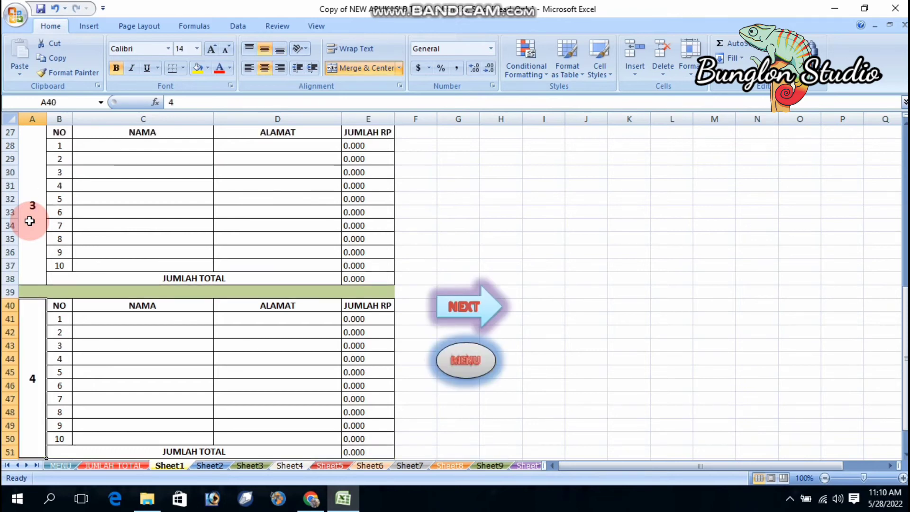
{"action": "key", "text": "Down"}
{"action": "key", "text": "Down"}
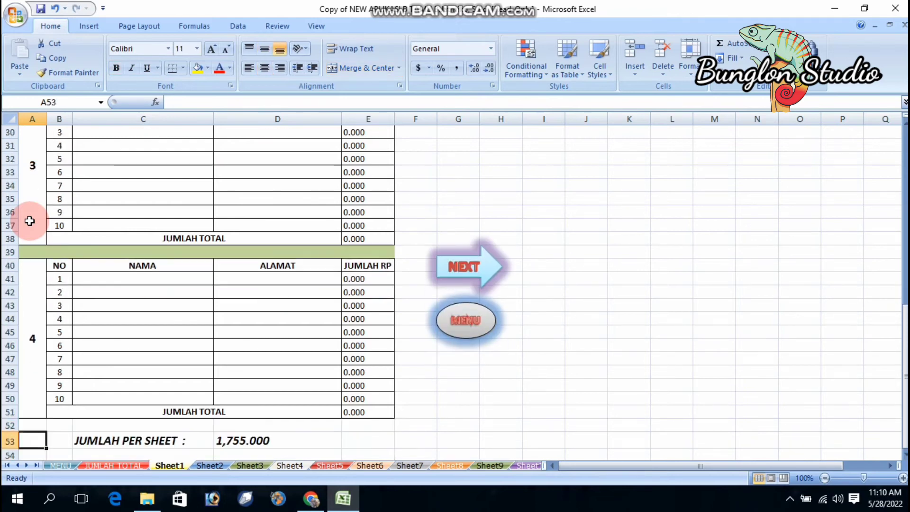
Step: Inspect the JUMLAH PER SHEET formula in D53 and leave it without editing
{"action": "key", "text": "Right"}
{"action": "key", "text": "Right"}
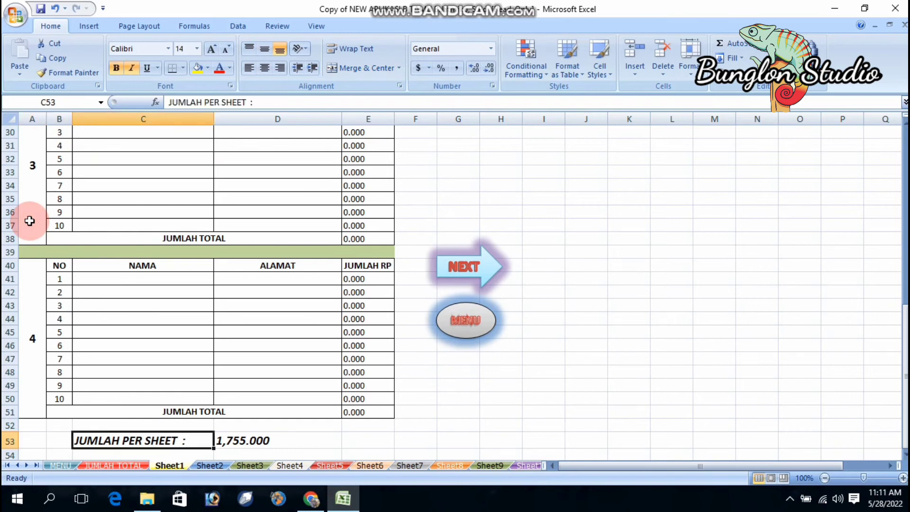
{"action": "key", "text": "Right"}
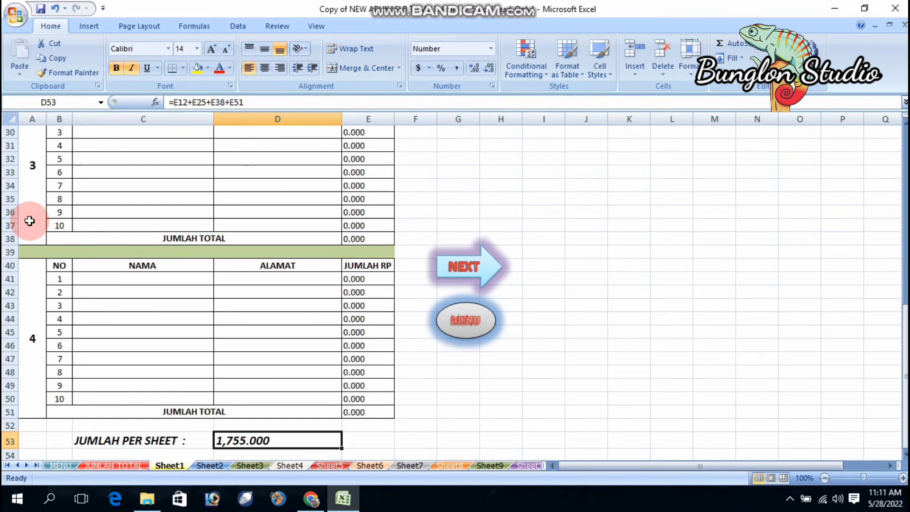
{"action": "left_click", "coordinate": [256, 102]}
{"action": "double_click", "coordinate": [256, 103]}
{"action": "left_click", "coordinate": [256, 102]}
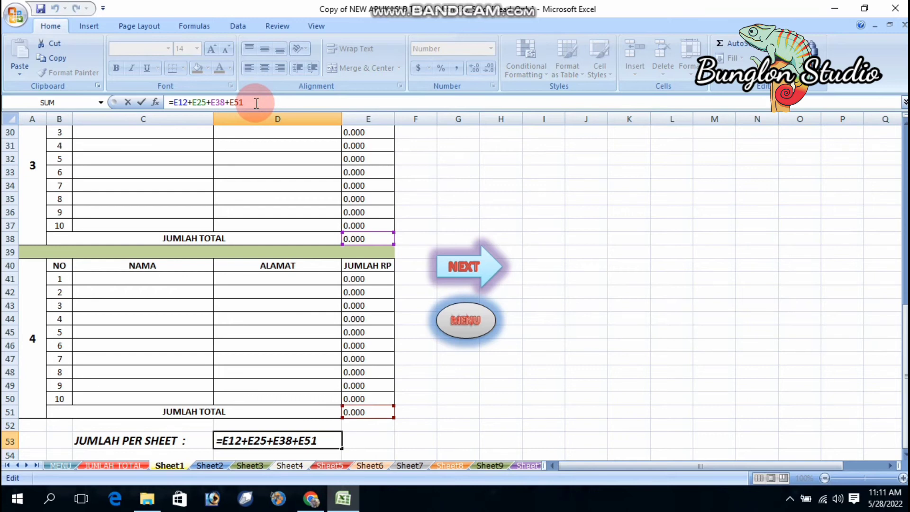
{"action": "left_click", "coordinate": [357, 433]}
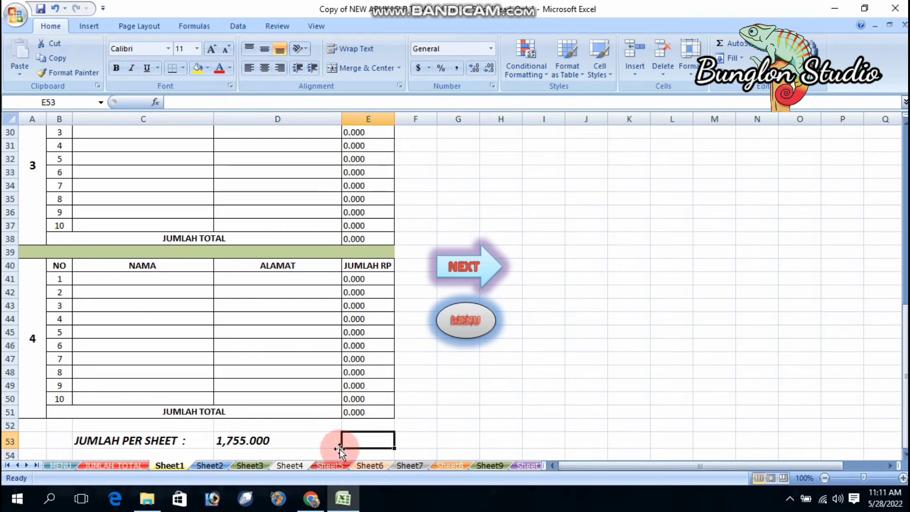
{"action": "left_click", "coordinate": [271, 441]}
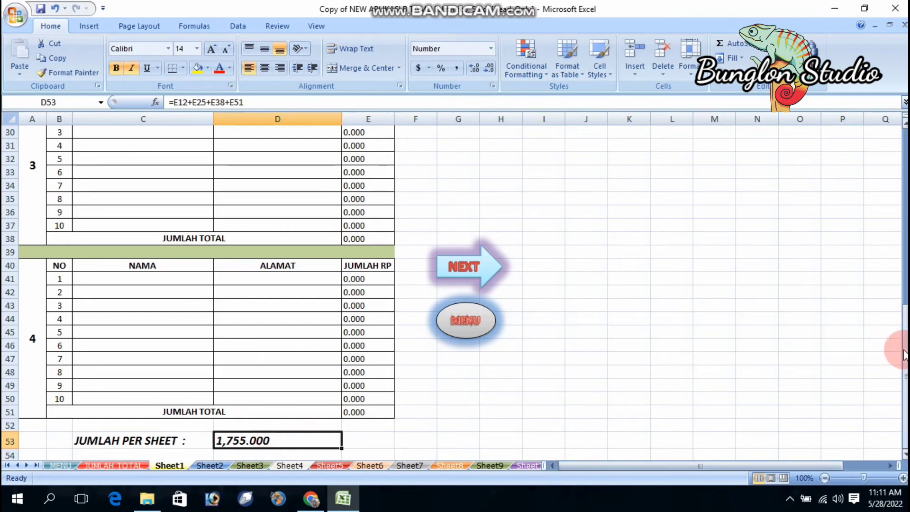
Step: Compare table 1's JUMLAH TOTAL with the JUMLAH PER SHEET amount in D53
{"action": "left_click_drag", "start_coordinate": [905, 359], "coordinate": [905, 185]}
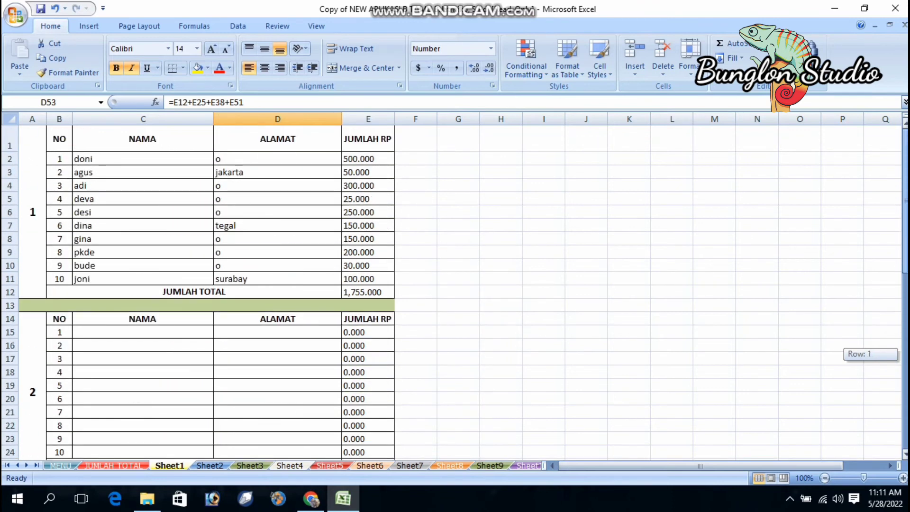
{"action": "left_click", "coordinate": [363, 291]}
{"action": "left_click", "coordinate": [256, 343]}
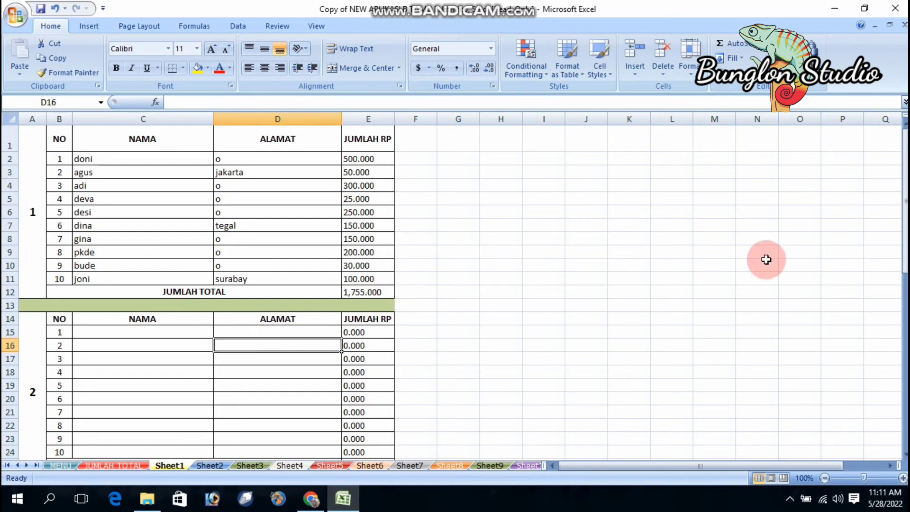
{"action": "left_click_drag", "start_coordinate": [904, 239], "coordinate": [904, 448]}
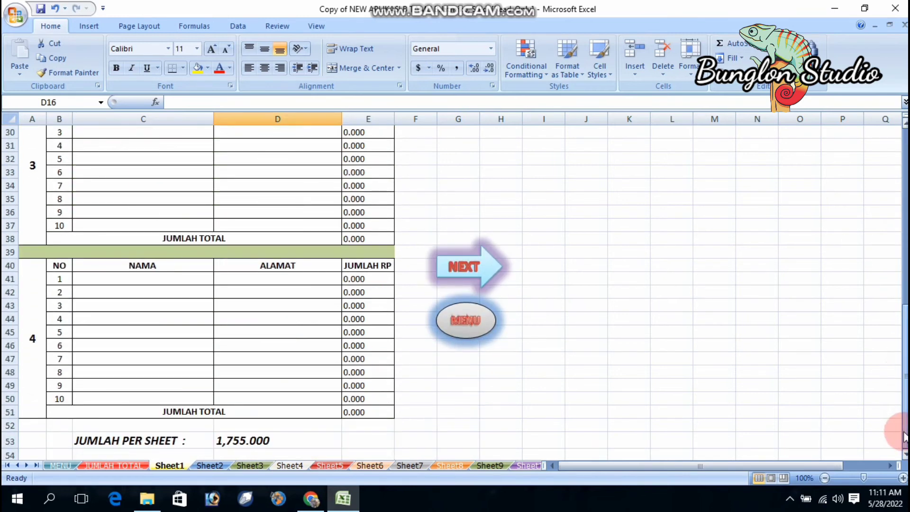
{"action": "left_click", "coordinate": [289, 441]}
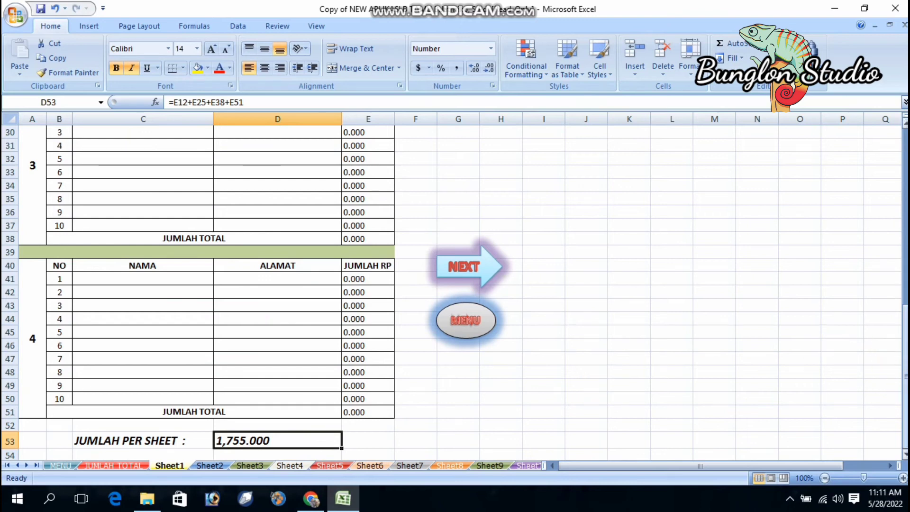
{"action": "left_click_drag", "start_coordinate": [905, 386], "coordinate": [905, 204]}
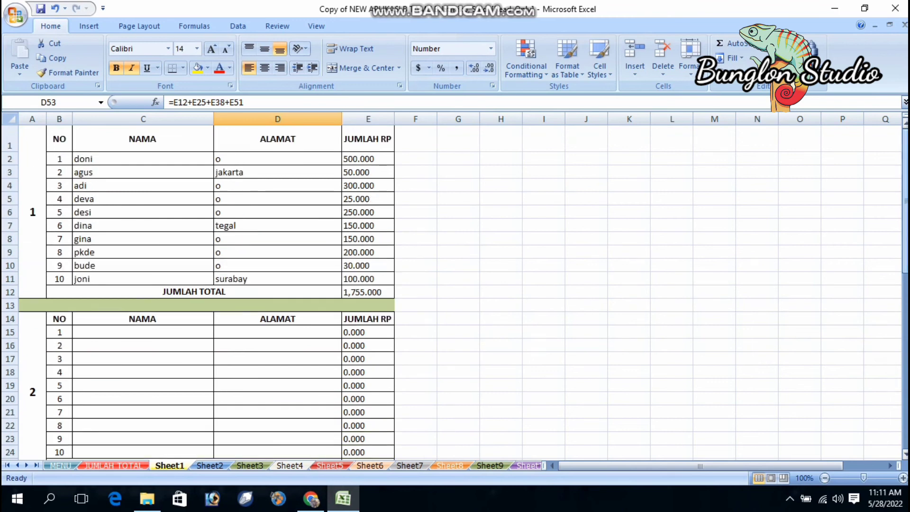
Step: Review the JUMLAH RP column from table 1's first amount through table 4's total, ending at the JUMLAH PER SHEET amount
{"action": "left_click", "coordinate": [364, 161]}
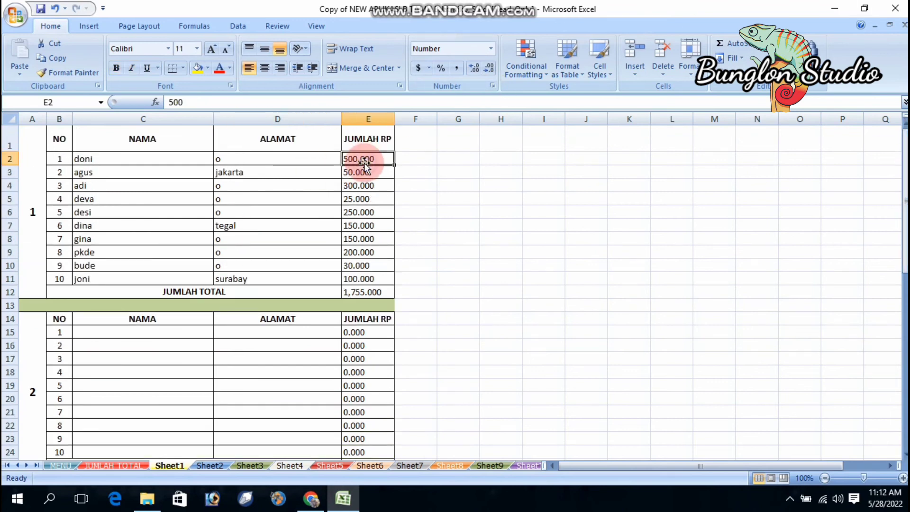
{"action": "key", "text": "Down"}
{"action": "key", "text": "Down"}
{"action": "key", "text": "Down"}
{"action": "key", "text": "Down"}
{"action": "key", "text": "Down"}
{"action": "key", "text": "Down"}
{"action": "key", "text": "Down"}
{"action": "key", "text": "Down"}
{"action": "key", "text": "Down"}
{"action": "key", "text": "Down"}
{"action": "key", "text": "Down"}
{"action": "key", "text": "Down"}
{"action": "key", "text": "Down"}
{"action": "key", "text": "Down"}
{"action": "key", "text": "Down"}
{"action": "key", "text": "Down"}
{"action": "key", "text": "Down"}
{"action": "key", "text": "Down"}
{"action": "key", "text": "Down"}
{"action": "key", "text": "Down"}
{"action": "key", "text": "Down"}
{"action": "key", "text": "Down"}
{"action": "key", "text": "Down"}
{"action": "key", "text": "Down"}
{"action": "key", "text": "Down"}
{"action": "key", "text": "Down"}
{"action": "key", "text": "Down"}
{"action": "key", "text": "Down"}
{"action": "key", "text": "Down"}
{"action": "key", "text": "Down"}
{"action": "key", "text": "Down"}
{"action": "key", "text": "Down"}
{"action": "key", "text": "Down"}
{"action": "key", "text": "Down"}
{"action": "key", "text": "Down"}
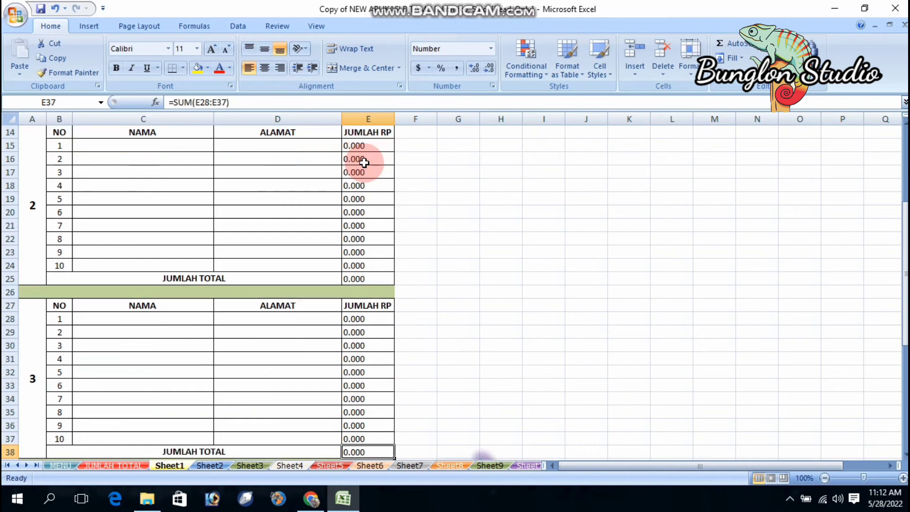
{"action": "key", "text": "Down"}
{"action": "key", "text": "Down"}
{"action": "key", "text": "Down"}
{"action": "key", "text": "Down"}
{"action": "key", "text": "Down"}
{"action": "key", "text": "Down"}
{"action": "key", "text": "Down"}
{"action": "key", "text": "Down"}
{"action": "key", "text": "Down"}
{"action": "key", "text": "Down"}
{"action": "key", "text": "Down"}
{"action": "key", "text": "Down"}
{"action": "key", "text": "Down"}
{"action": "key", "text": "Down"}
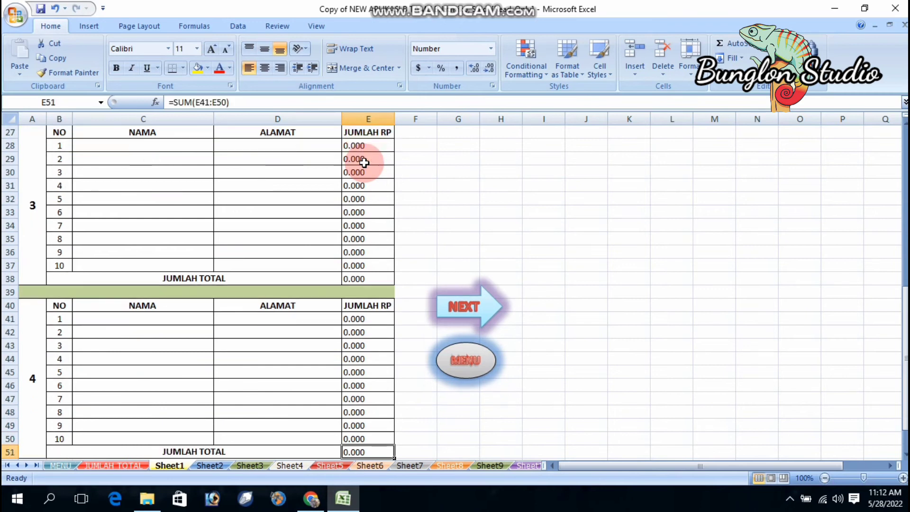
{"action": "key", "text": "Down"}
{"action": "key", "text": "Up"}
{"action": "key", "text": "Up"}
{"action": "key", "text": "Up"}
{"action": "key", "text": "Down"}
{"action": "key", "text": "Down"}
{"action": "key", "text": "Down"}
{"action": "key", "text": "Down"}
{"action": "key", "text": "Down"}
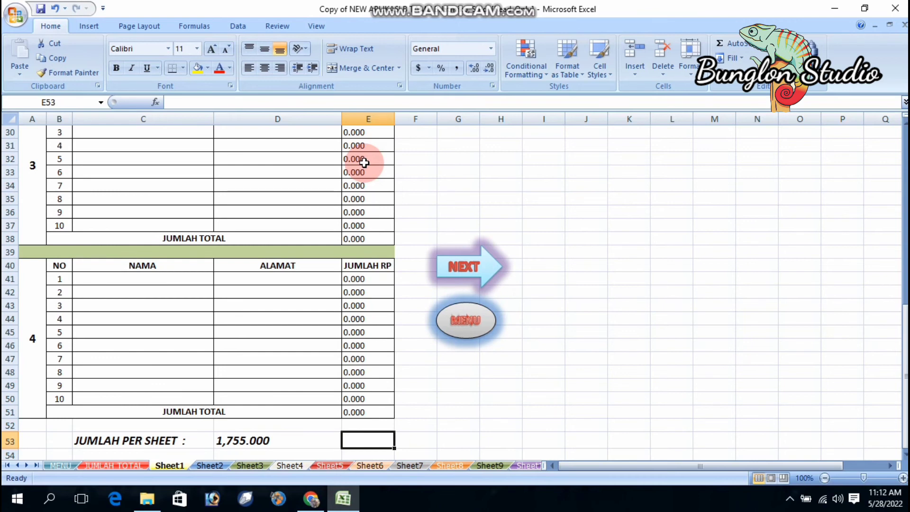
{"action": "key", "text": "Left"}
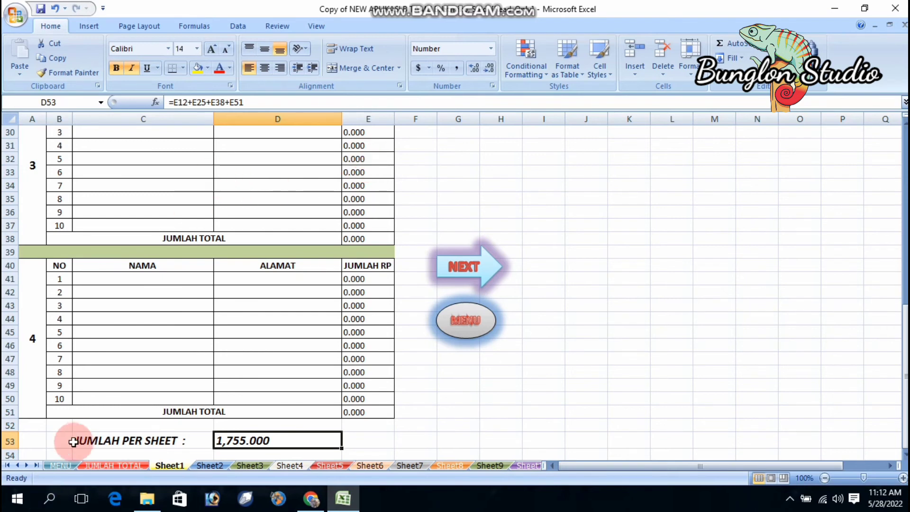
Step: Open Sheet60 from the MENU sheet, check the JUMLAH PER SHEET amount below table 240, and return to MENU
{"action": "left_click", "coordinate": [59, 465]}
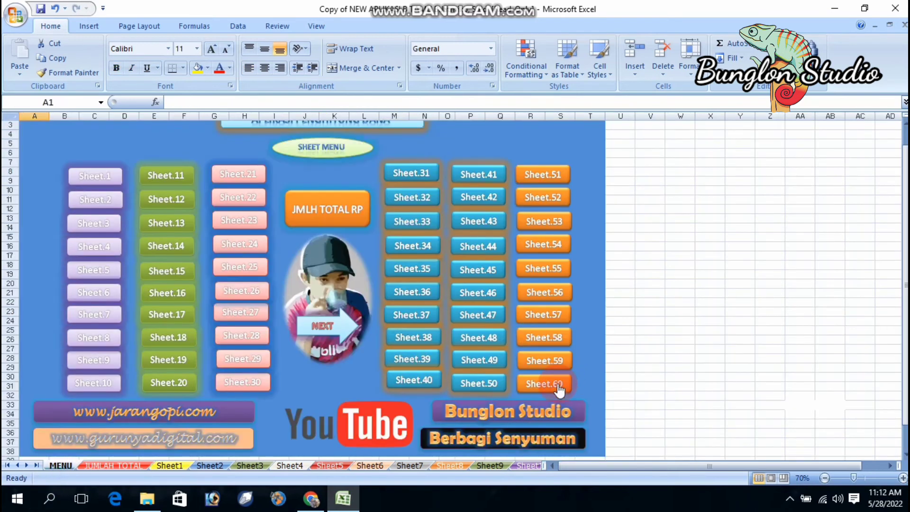
{"action": "left_click", "coordinate": [555, 383]}
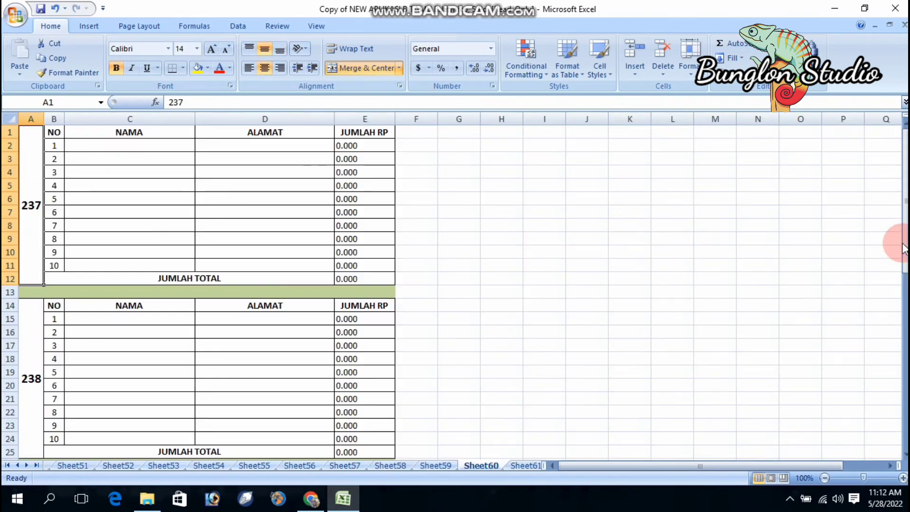
{"action": "left_click_drag", "start_coordinate": [905, 251], "coordinate": [898, 457]}
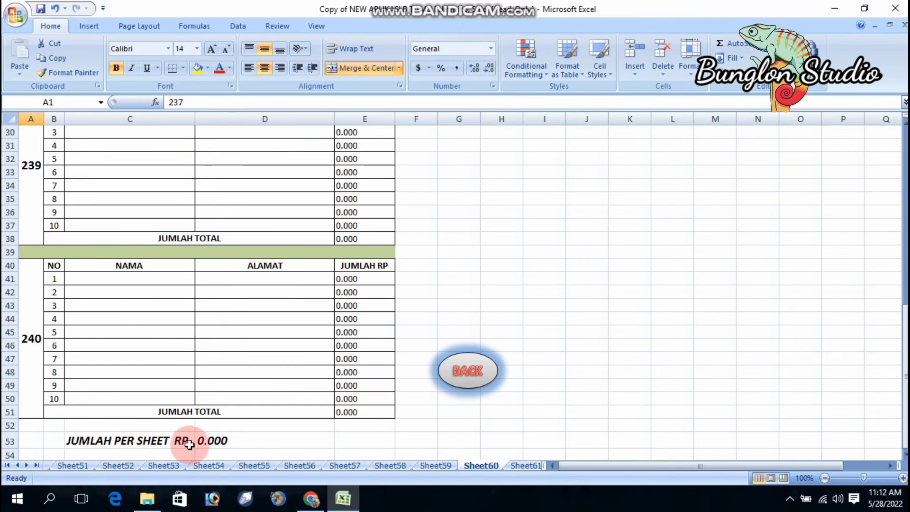
{"action": "left_click", "coordinate": [7, 465]}
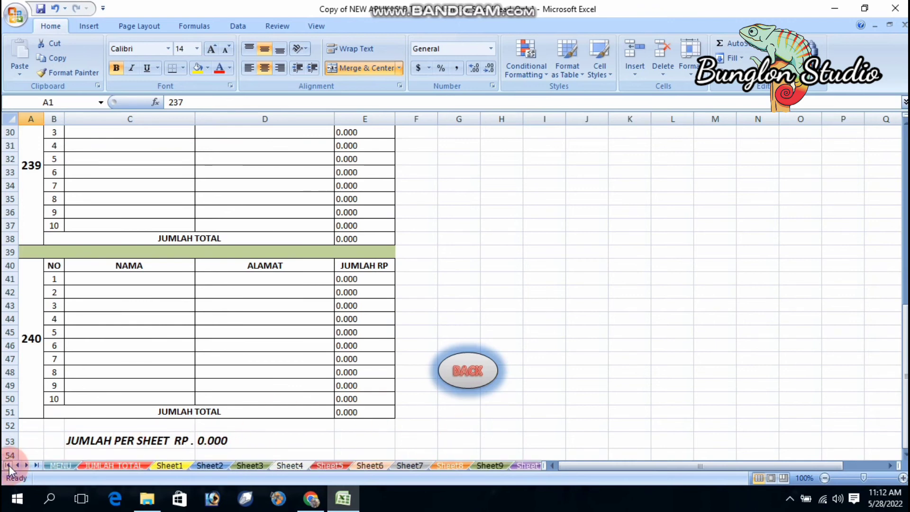
{"action": "left_click", "coordinate": [62, 466]}
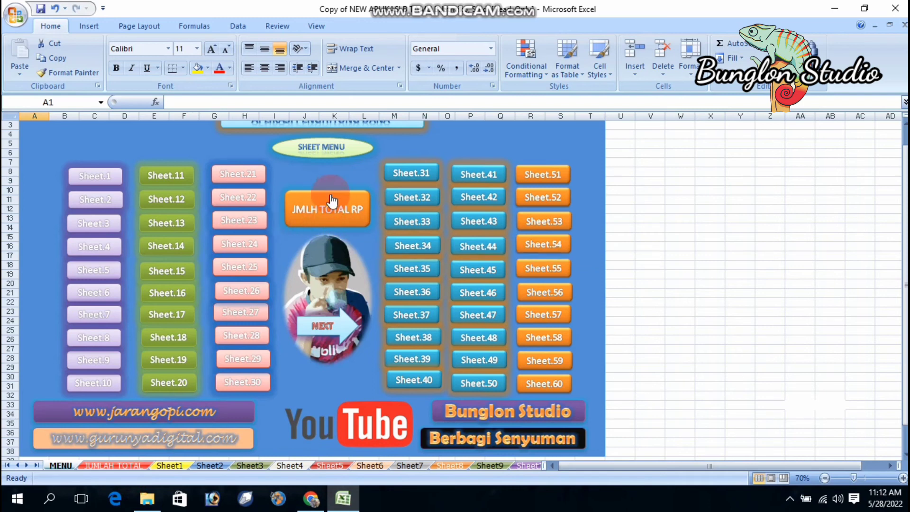
Step: Compare the grand total in B7 of the JUMLAH TOTAL sheet with Sheet1's JUMLAH PER SHEET amount in D53
{"action": "left_click", "coordinate": [120, 464]}
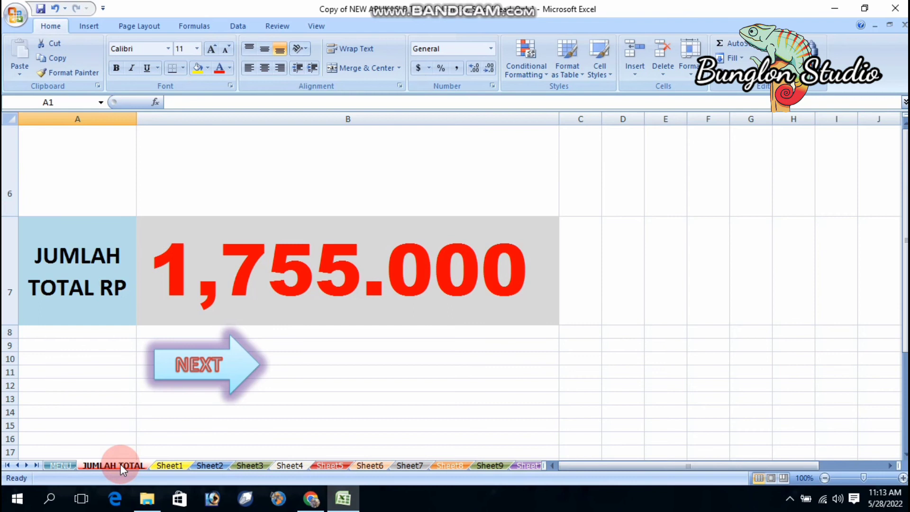
{"action": "left_click", "coordinate": [304, 314]}
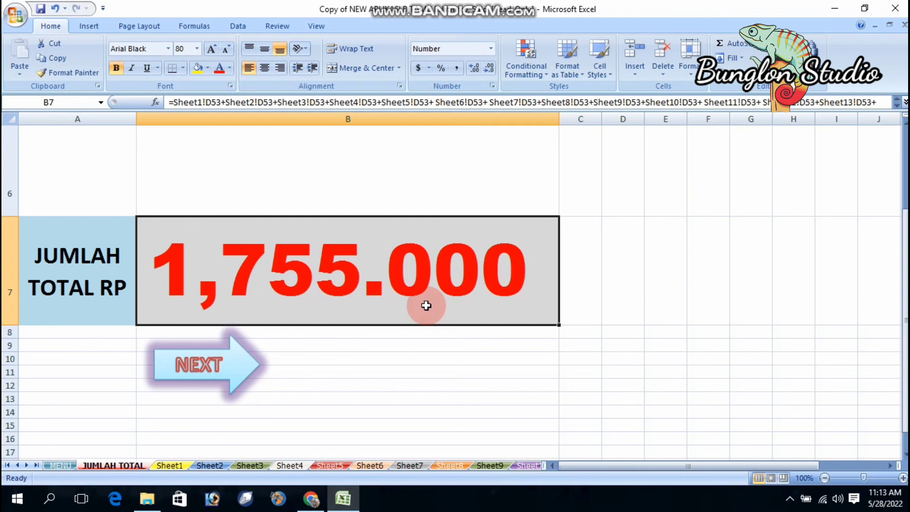
{"action": "left_click", "coordinate": [170, 465]}
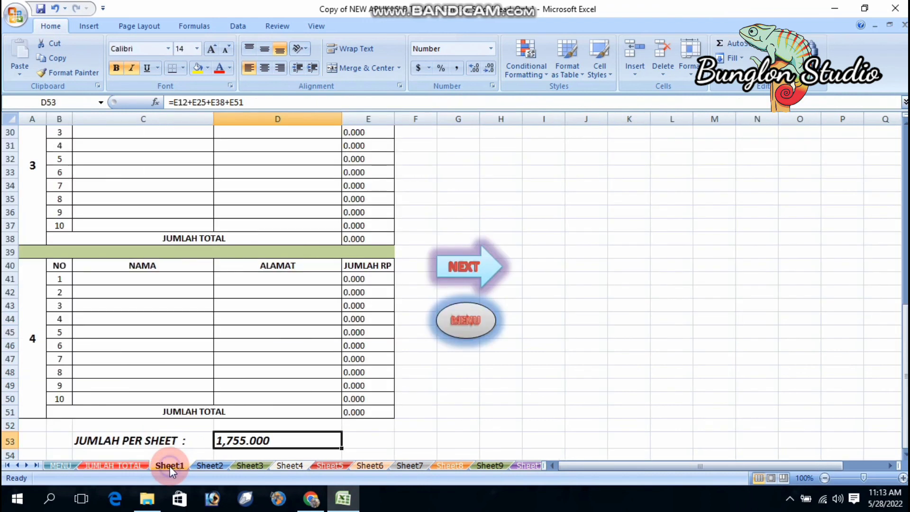
{"action": "left_click", "coordinate": [156, 441]}
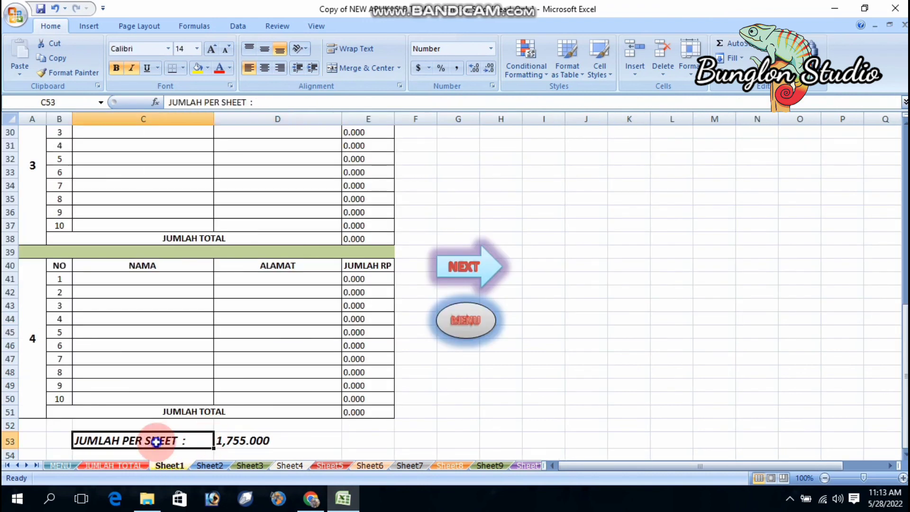
{"action": "left_click", "coordinate": [260, 440]}
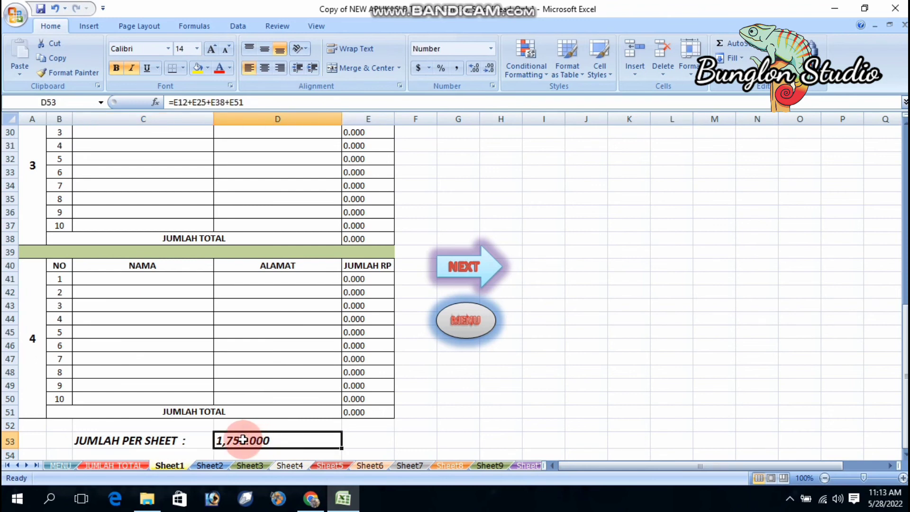
{"action": "left_click", "coordinate": [162, 441]}
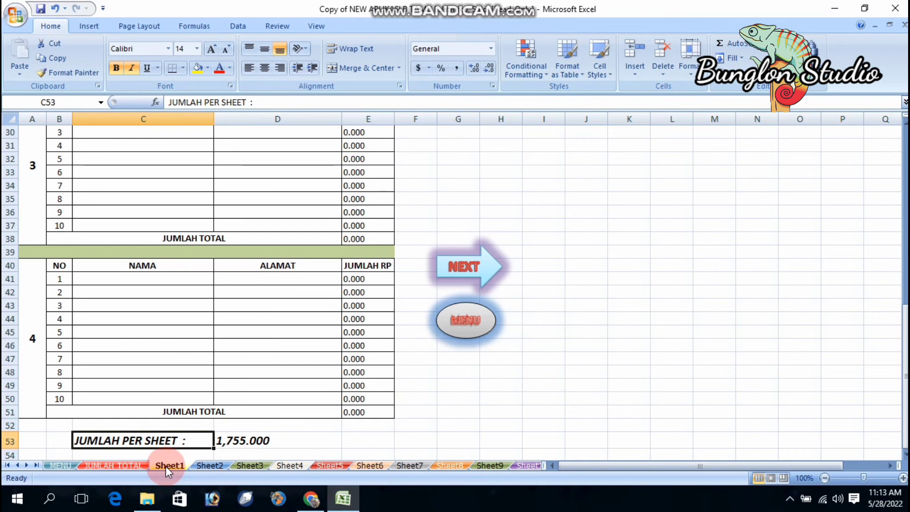
Step: Reopen Sheet60 through the MENU sheet and inspect the JUMLAH PER SHEET formula in D53
{"action": "left_click", "coordinate": [61, 465]}
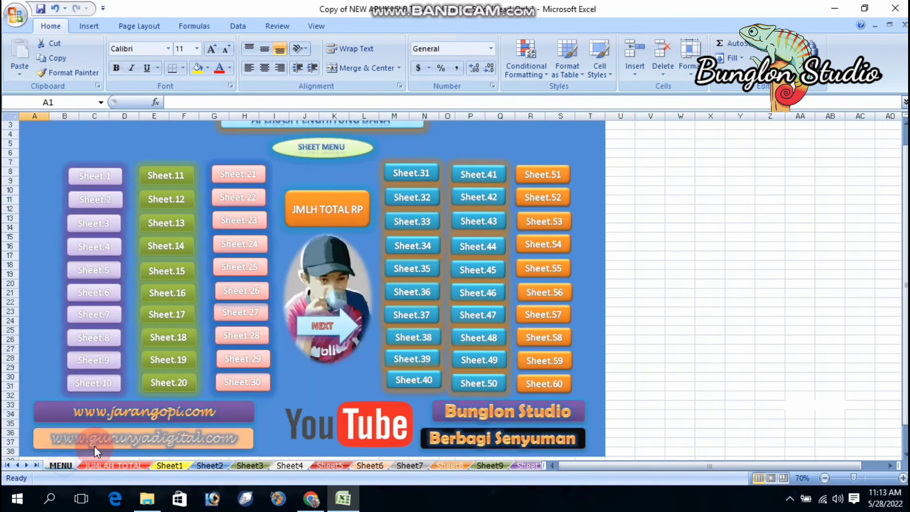
{"action": "left_click", "coordinate": [541, 387]}
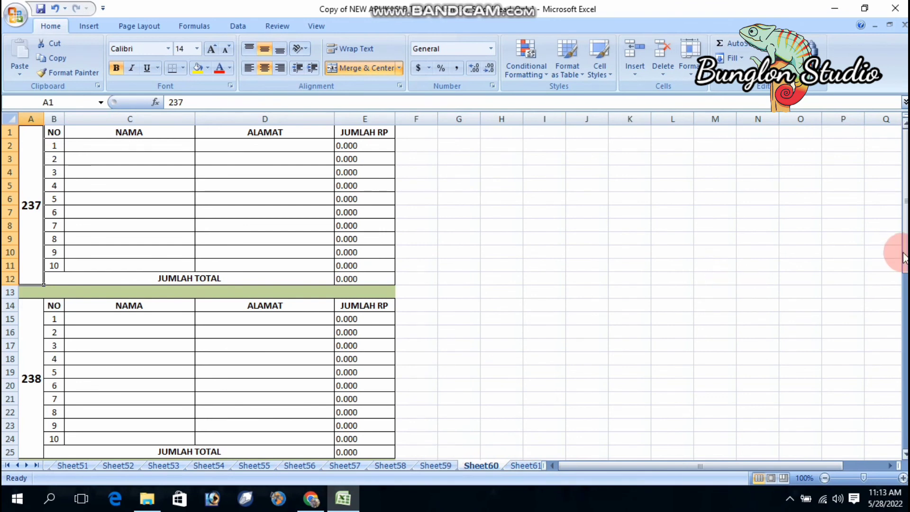
{"action": "left_click_drag", "start_coordinate": [905, 249], "coordinate": [905, 252]}
{"action": "left_click_drag", "start_coordinate": [905, 353], "coordinate": [905, 464]}
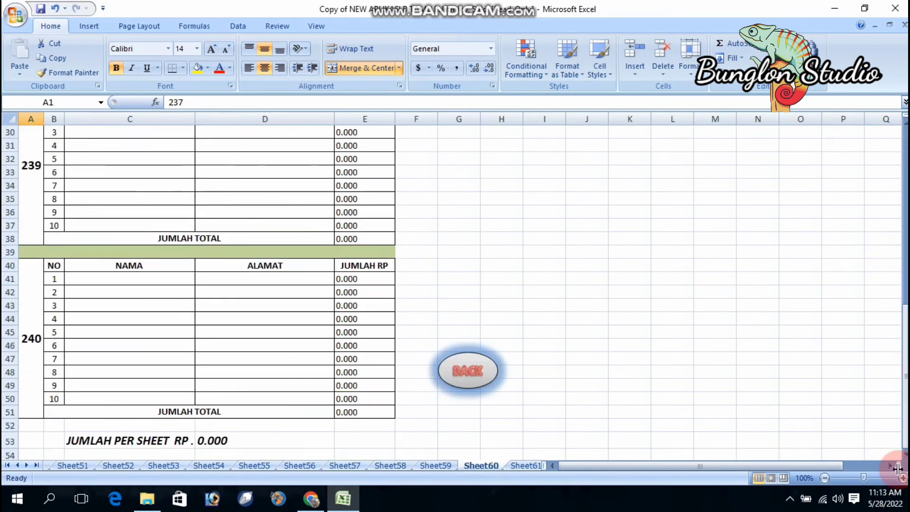
{"action": "left_click", "coordinate": [143, 443]}
{"action": "left_click", "coordinate": [221, 438]}
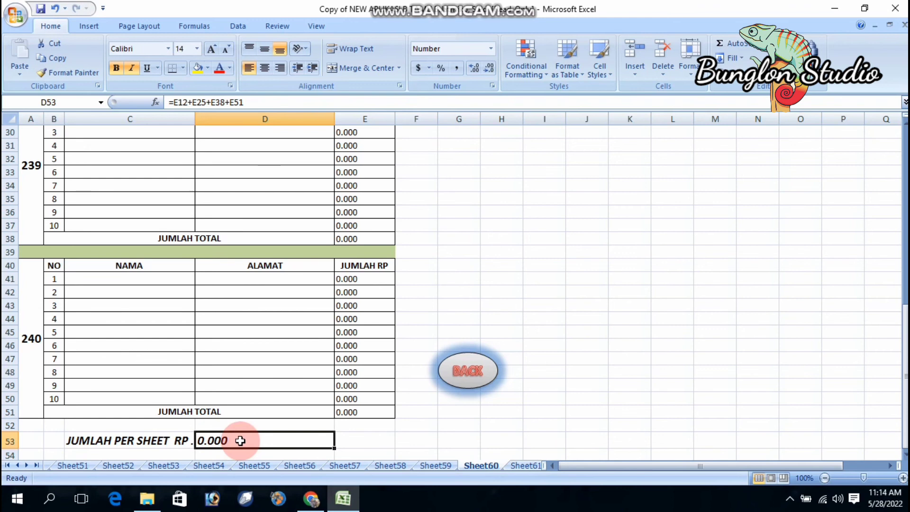
Step: Inspect the B7 formula on the JUMLAH TOTAL sheet, which adds up cell D53 of the individual sheets
{"action": "left_click", "coordinate": [7, 465]}
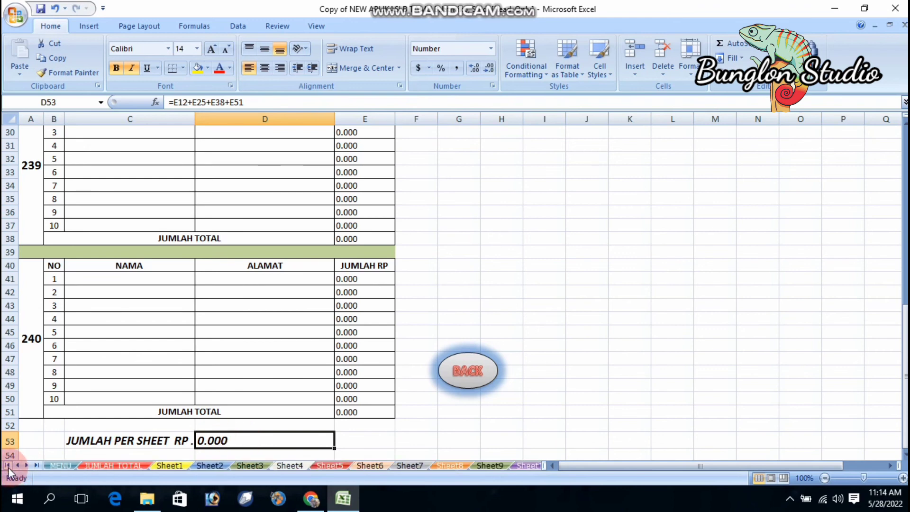
{"action": "left_click", "coordinate": [109, 467]}
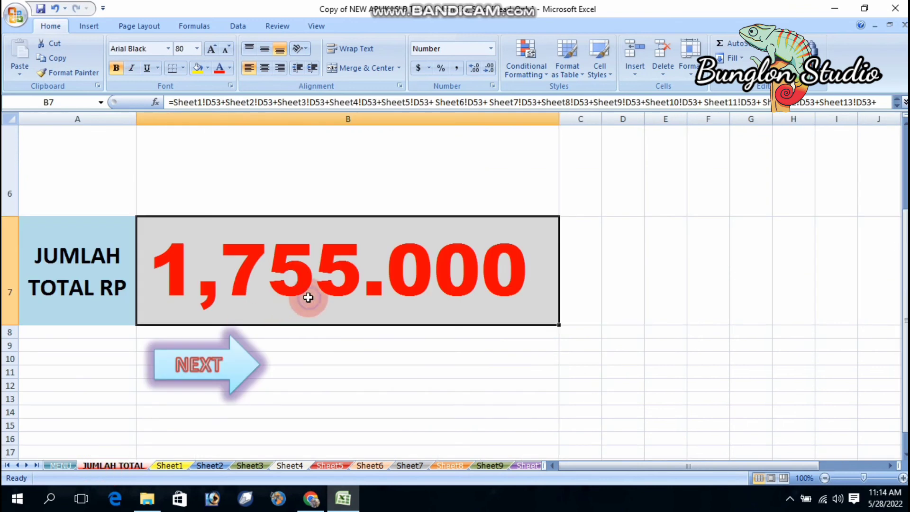
{"action": "left_click", "coordinate": [586, 104]}
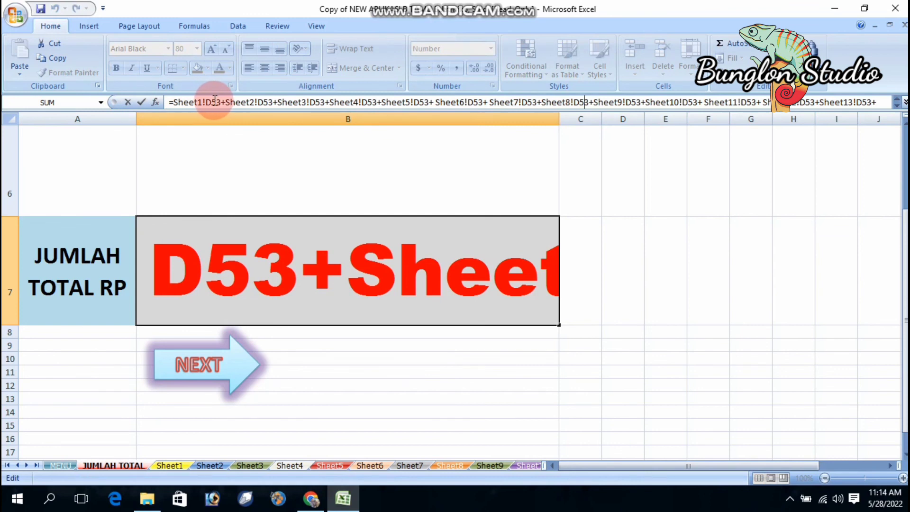
{"action": "left_click", "coordinate": [170, 102]}
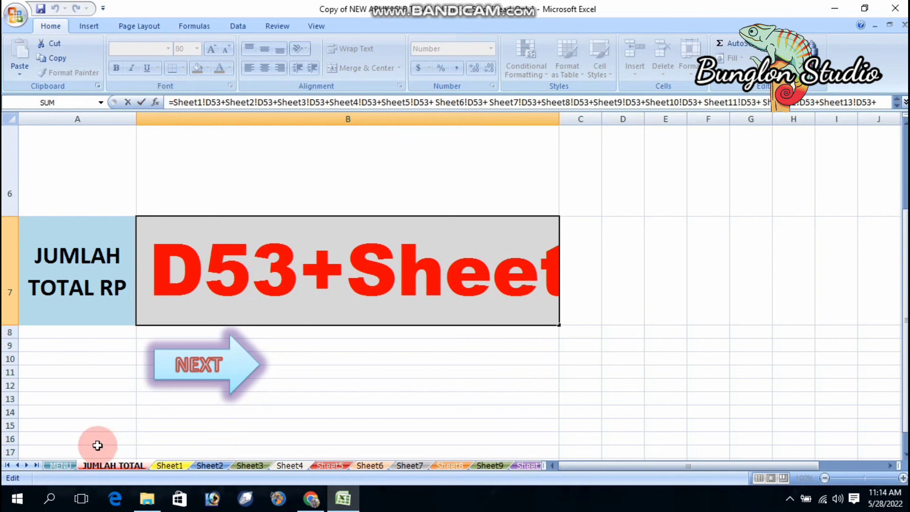
Step: Go to the MENU sheet and look over its sheet buttons from Sheet.1 to Sheet.60
{"action": "left_click", "coordinate": [60, 465]}
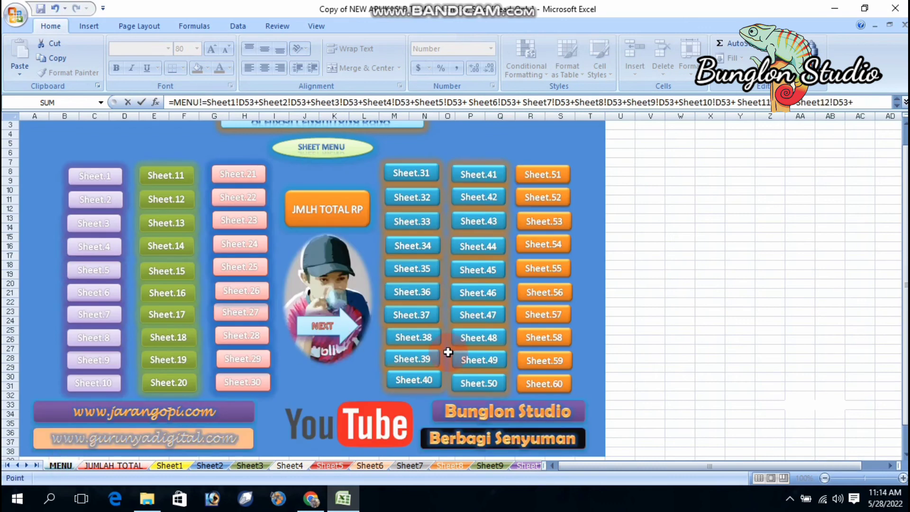
{"action": "mouse_move", "coordinate": [905, 298]}
{"action": "left_mouse_down"}
{"action": "mouse_move", "coordinate": [904, 270]}
{"action": "mouse_move", "coordinate": [903, 282]}
{"action": "left_mouse_up"}
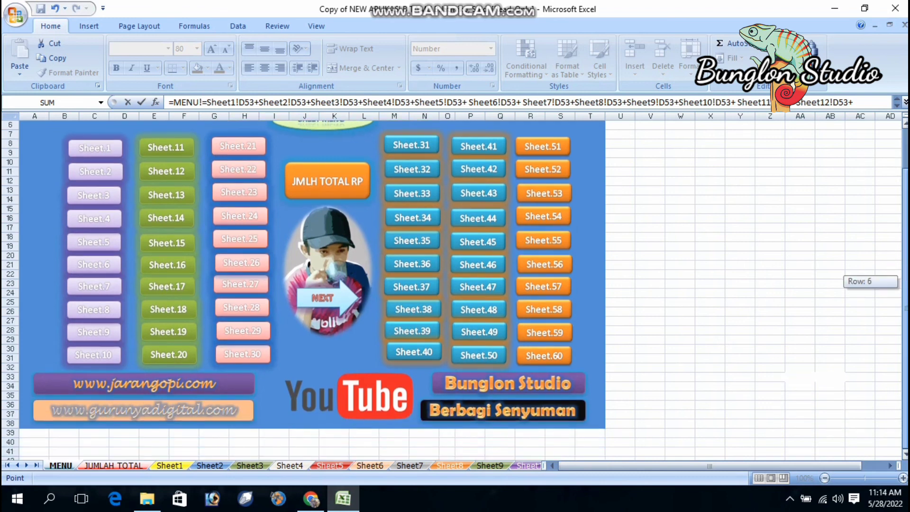
{"action": "left_click_drag", "start_coordinate": [904, 283], "coordinate": [904, 280]}
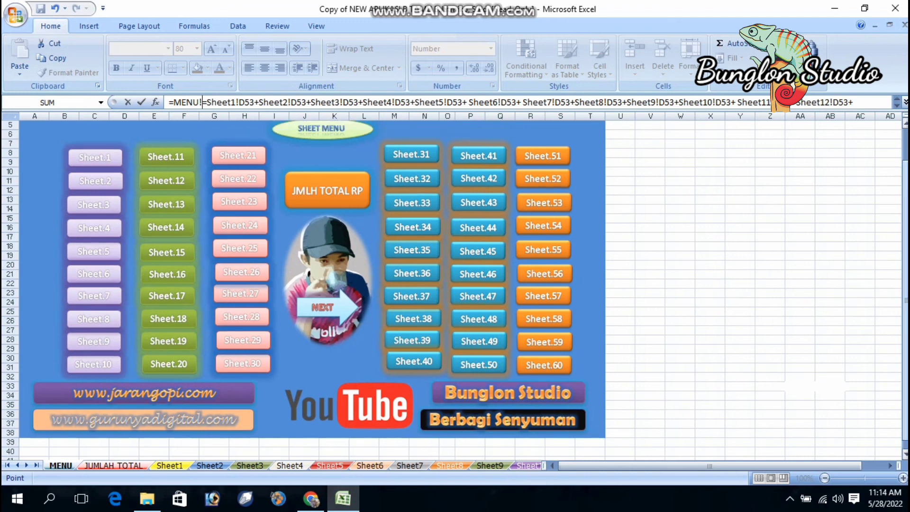